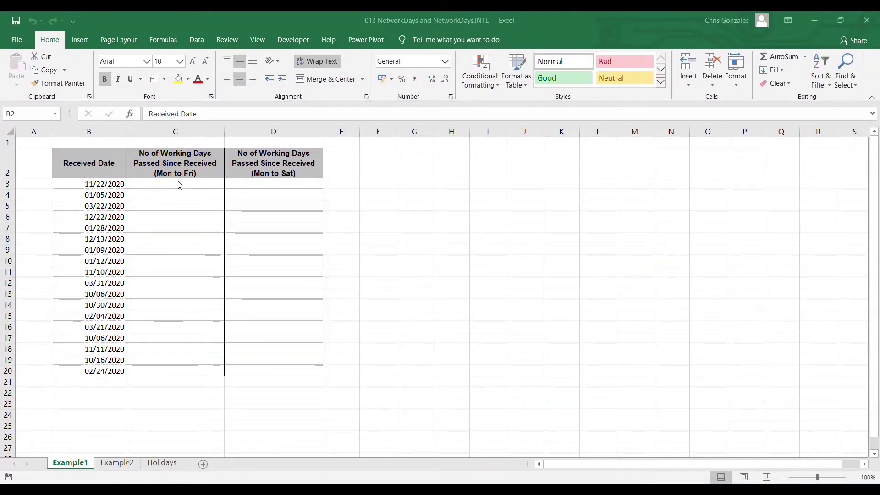
- Examine the received dates in B3:B20 and the Mon to Fri and Mon to Sat working-day column headings on the Example1 sheet
{"action": "left_click", "coordinate": [179, 185]}
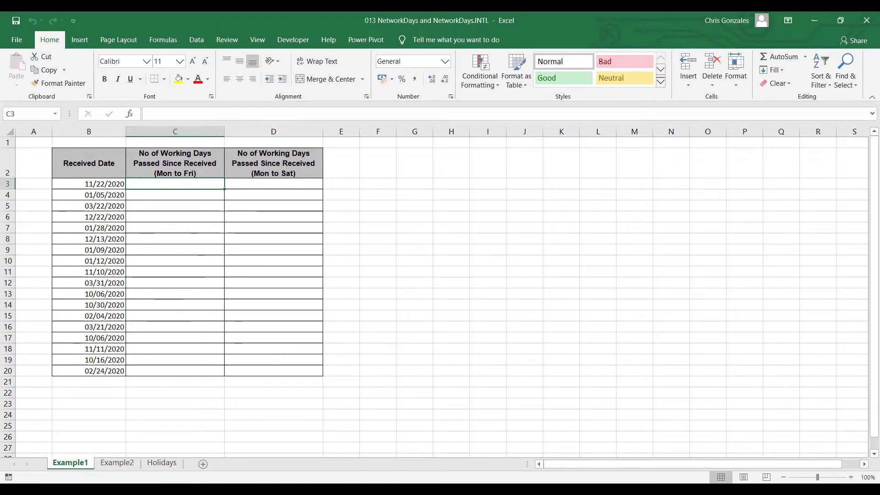
{"action": "scroll", "coordinate": [281, 294], "scroll_direction": "up", "scroll_amount": 2, "text": "ctrl"}
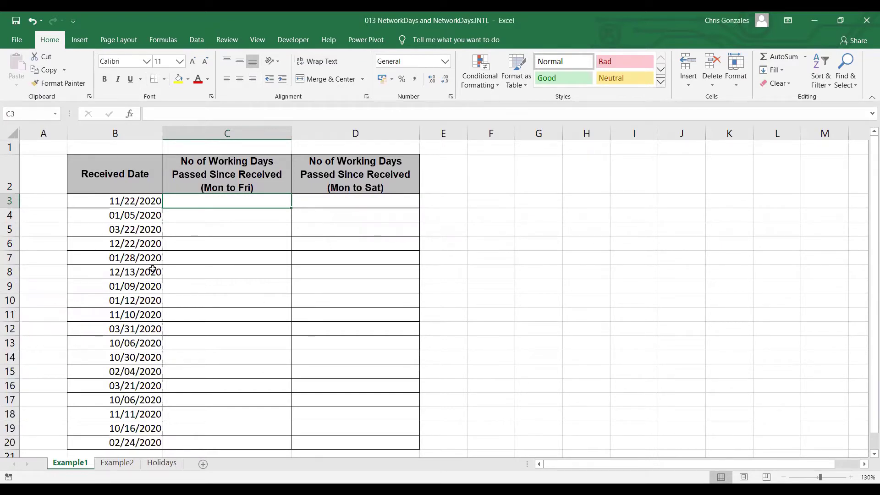
{"action": "left_click_drag", "start_coordinate": [138, 200], "coordinate": [132, 441]}
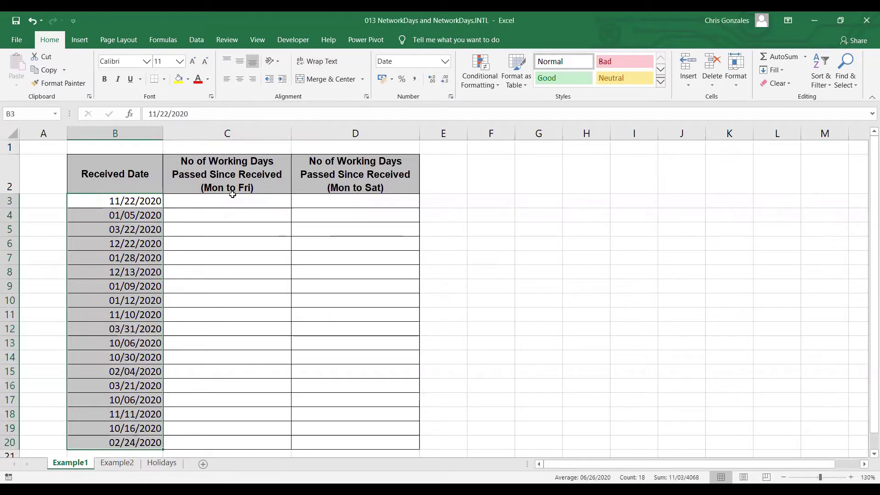
{"action": "left_click", "coordinate": [326, 180]}
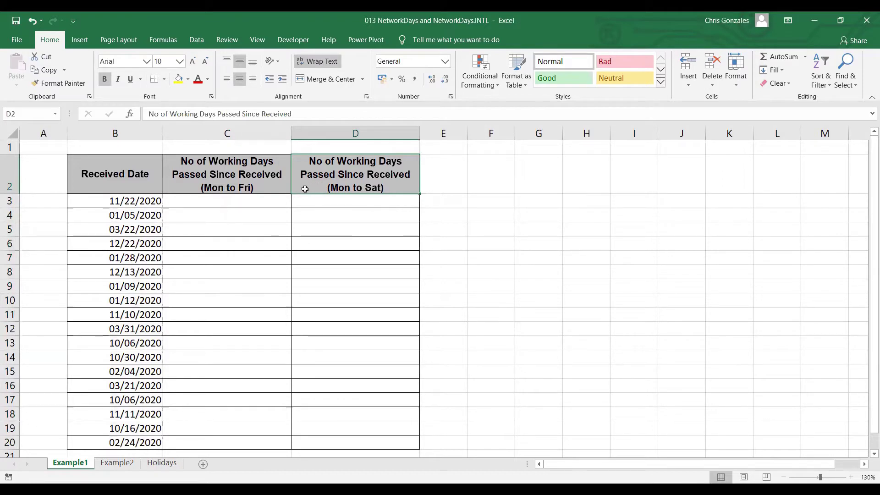
{"action": "left_click", "coordinate": [231, 190]}
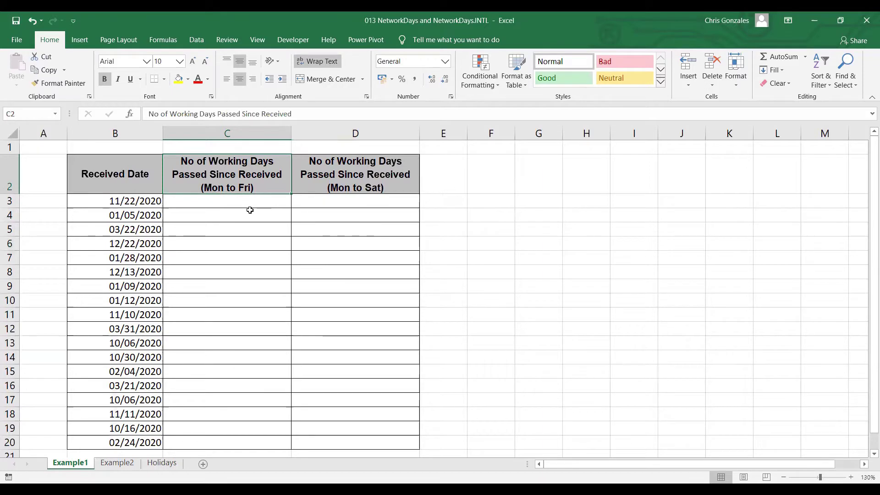
{"action": "left_click", "coordinate": [334, 182]}
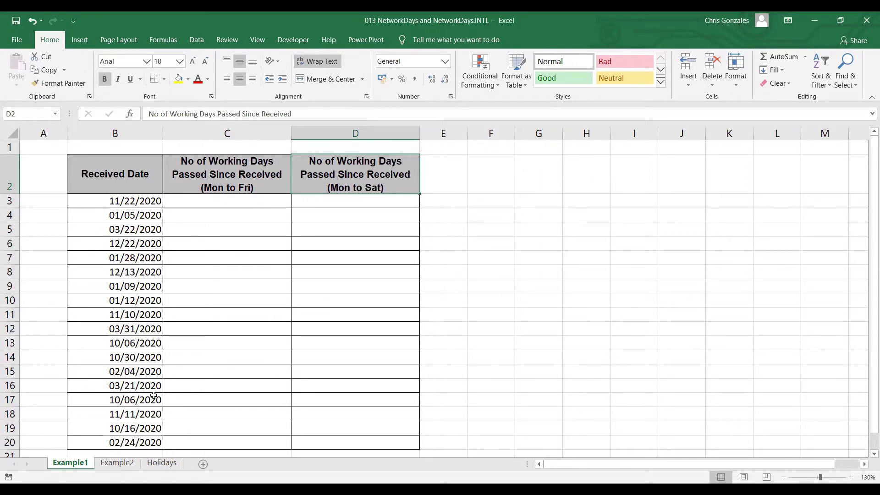
- Name the holiday dates in A2:A37 of the Holidays sheet as the range HOLIDAYS
{"action": "left_click", "coordinate": [164, 463]}
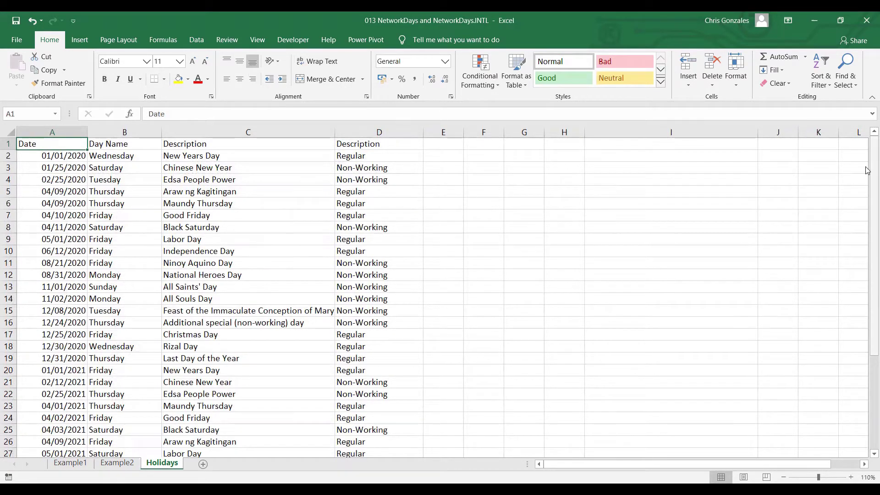
{"action": "mouse_move", "coordinate": [867, 170]}
{"action": "left_mouse_down"}
{"action": "mouse_move", "coordinate": [867, 294]}
{"action": "mouse_move", "coordinate": [867, 171]}
{"action": "left_mouse_up"}
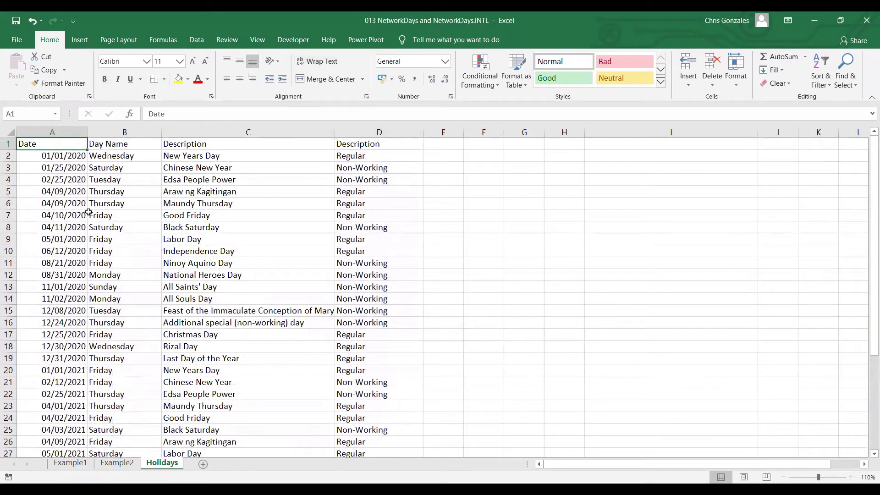
{"action": "left_click", "coordinate": [51, 156]}
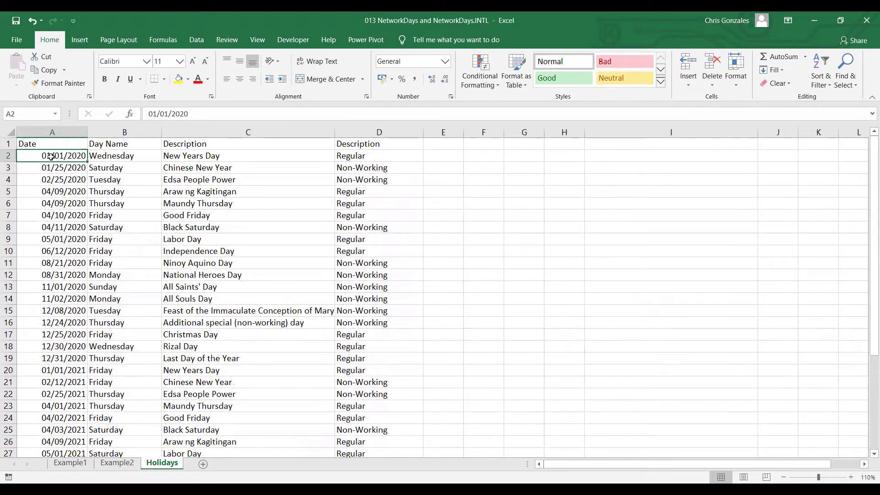
{"action": "left_click_drag", "start_coordinate": [50, 156], "coordinate": [59, 433]}
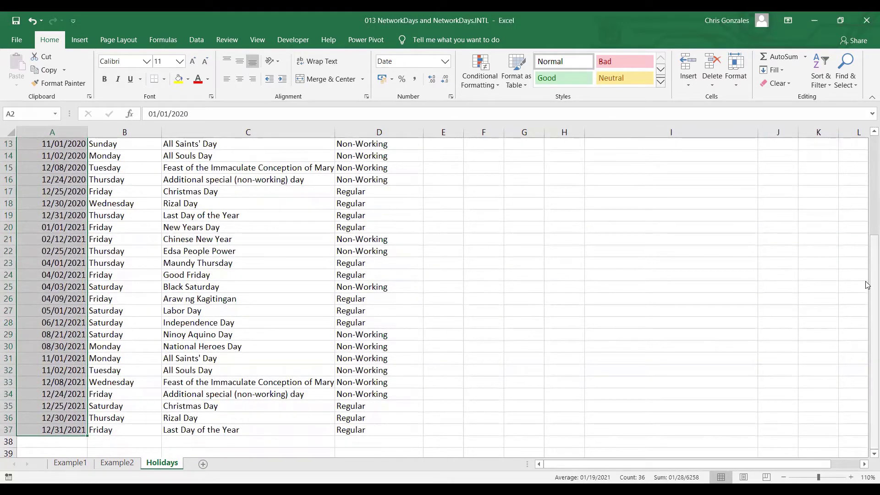
{"action": "left_click_drag", "start_coordinate": [868, 286], "coordinate": [869, 269]}
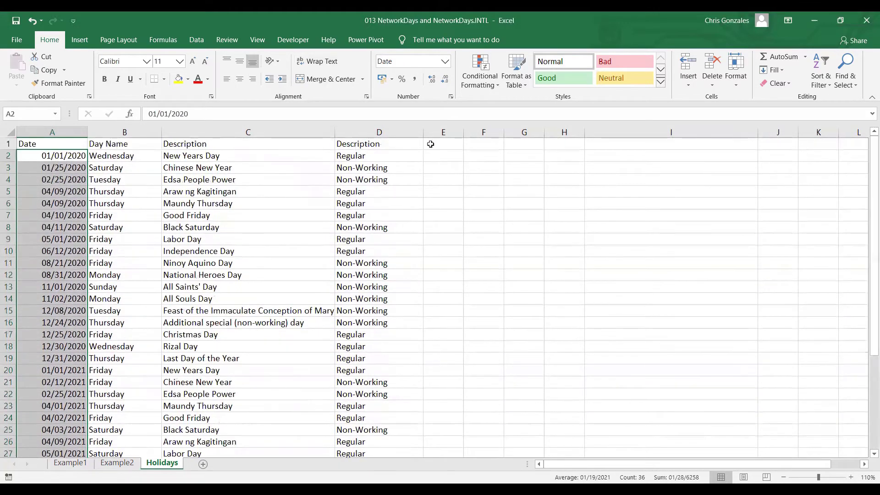
{"action": "left_click", "coordinate": [42, 115]}
{"action": "type", "text": "HOLIDAYS"}
{"action": "key", "text": "Return"}
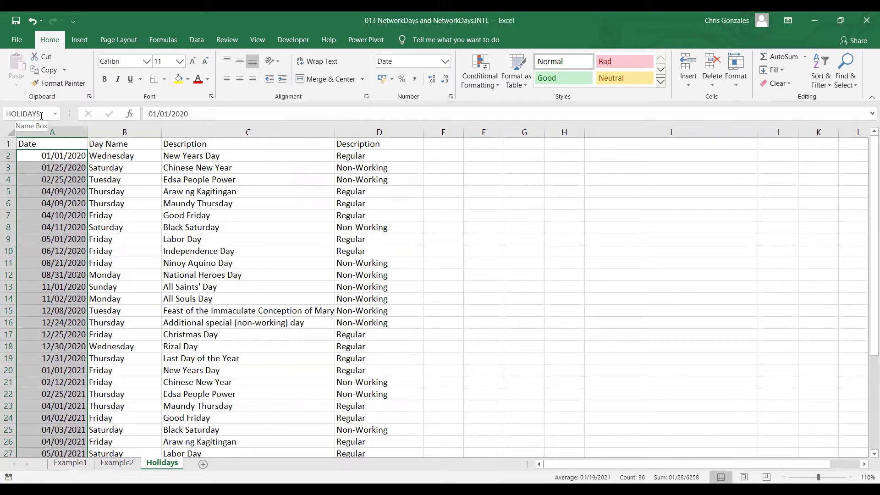
- Enter =NETWORKDAYS(B3,TODAY(),HOLIDAYS) in cell C3 of the Example1 sheet
{"action": "left_click", "coordinate": [69, 463]}
{"action": "left_click", "coordinate": [199, 202]}
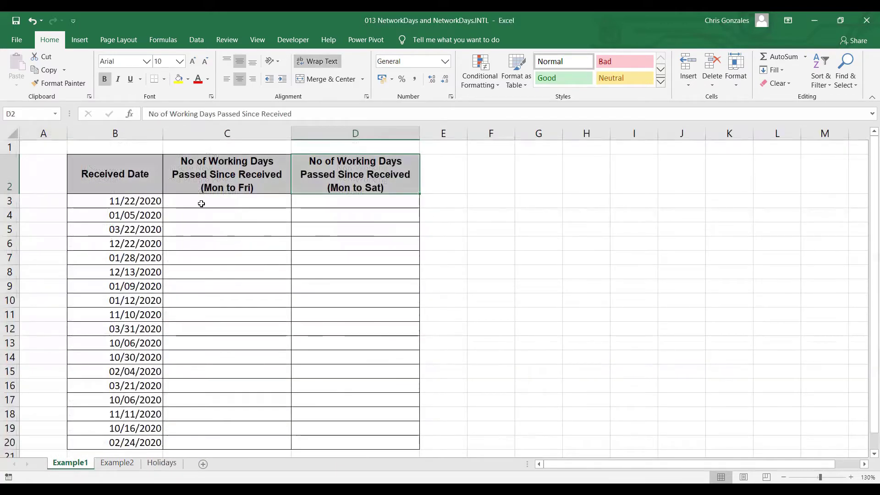
{"action": "left_click", "coordinate": [851, 477]}
{"action": "left_click", "coordinate": [851, 477]}
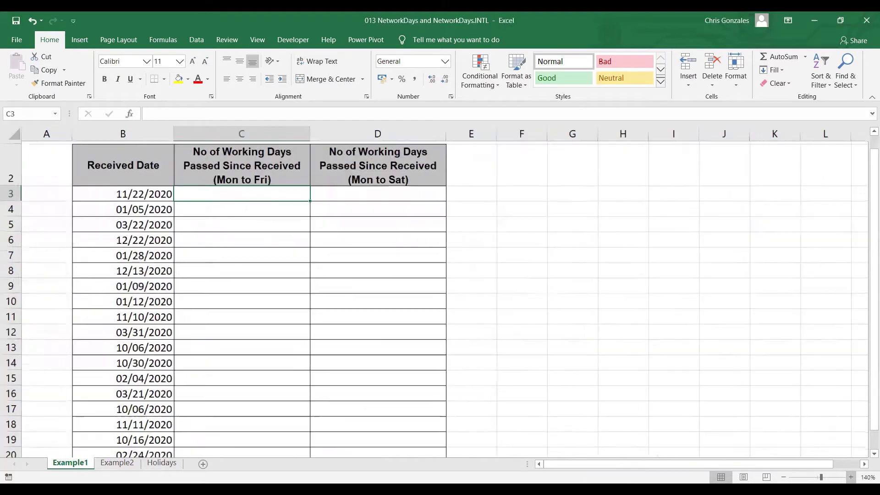
{"action": "left_click", "coordinate": [851, 478]}
{"action": "left_click", "coordinate": [851, 477]}
{"action": "left_click", "coordinate": [852, 477]}
{"action": "left_click", "coordinate": [851, 477]}
{"action": "left_click", "coordinate": [851, 477]}
{"action": "left_click", "coordinate": [851, 477]}
{"action": "left_click", "coordinate": [851, 478]}
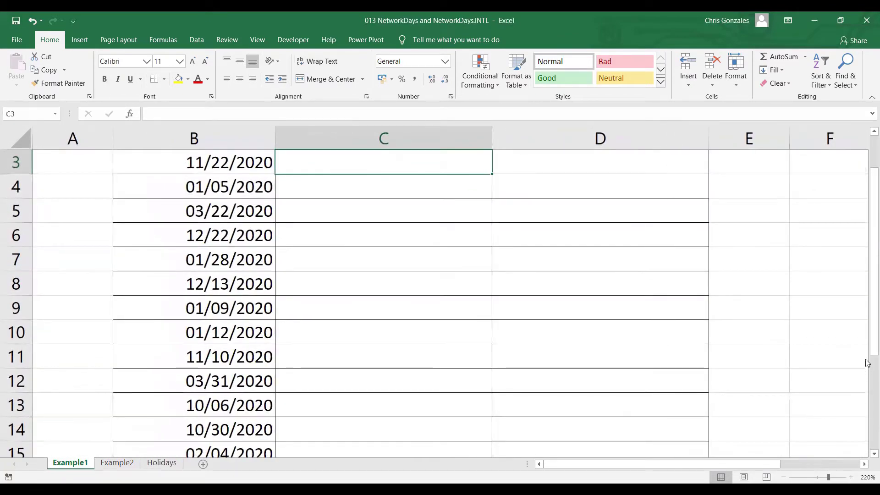
{"action": "scroll", "coordinate": [757, 266], "scroll_direction": "up", "scroll_amount": 1}
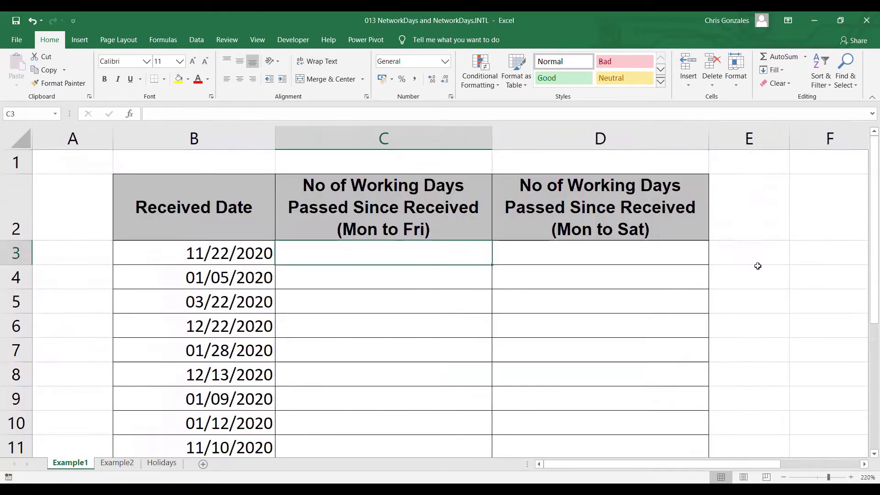
{"action": "left_click", "coordinate": [197, 252]}
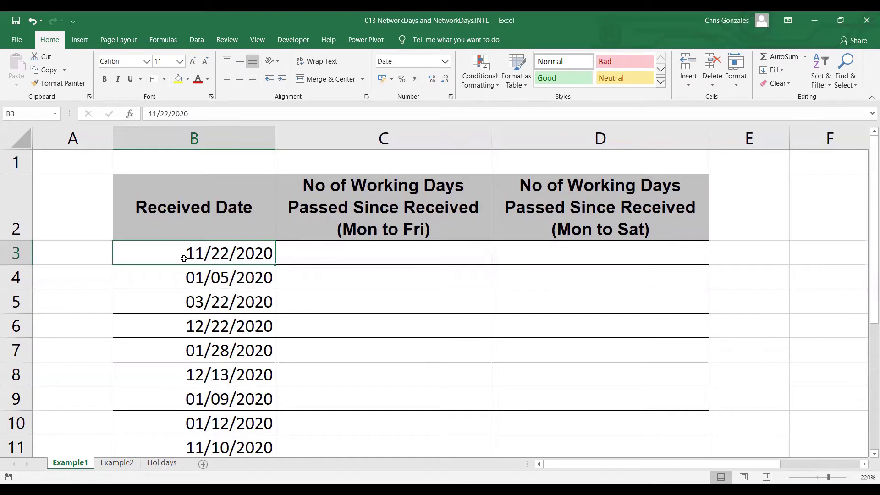
{"action": "left_click", "coordinate": [329, 254]}
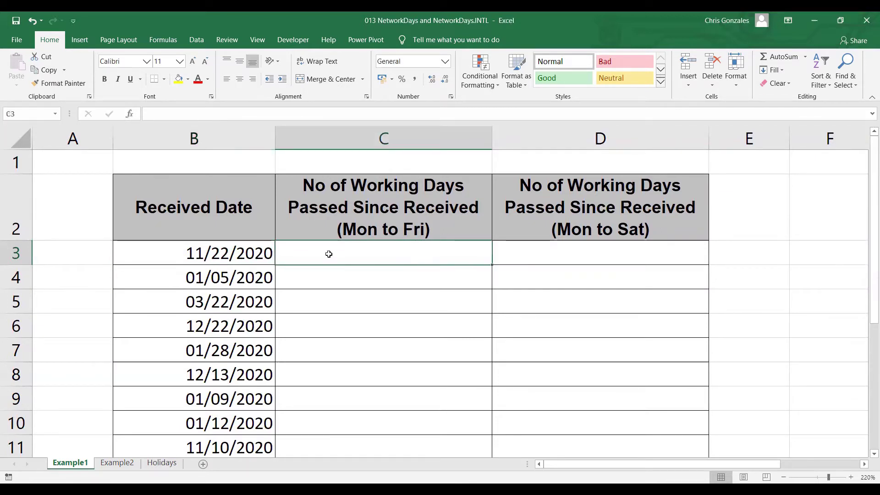
{"action": "type", "text": "="}
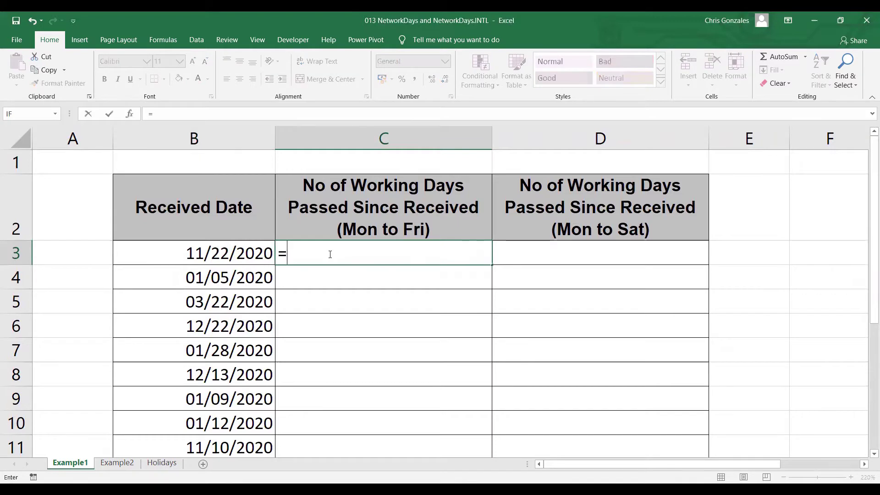
{"action": "type", "text": "NETW"}
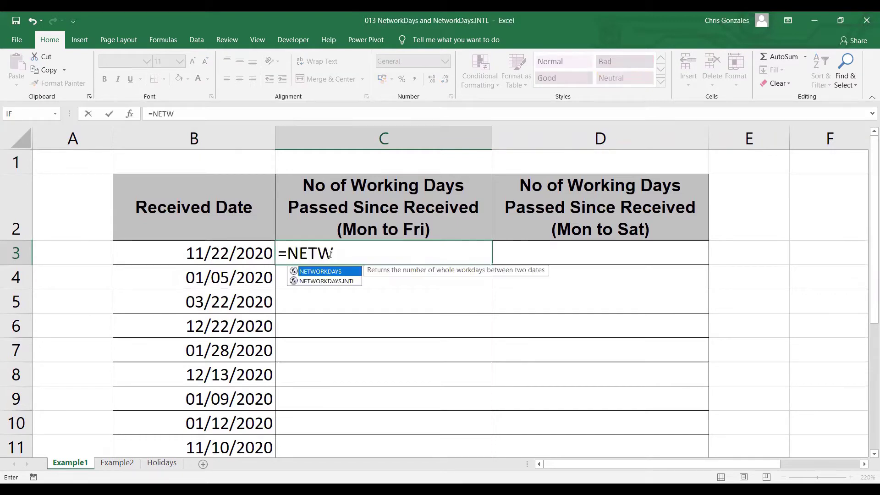
{"action": "type", "text": "ORKDAYS"}
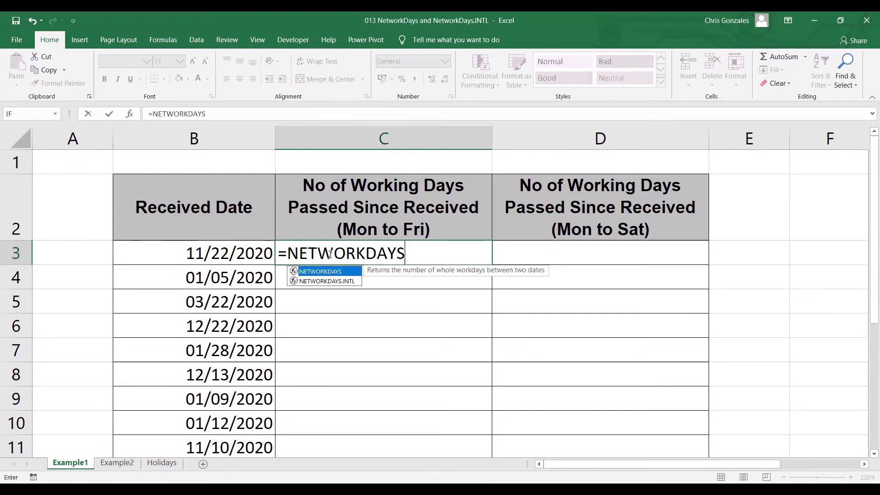
{"action": "type", "text": "("}
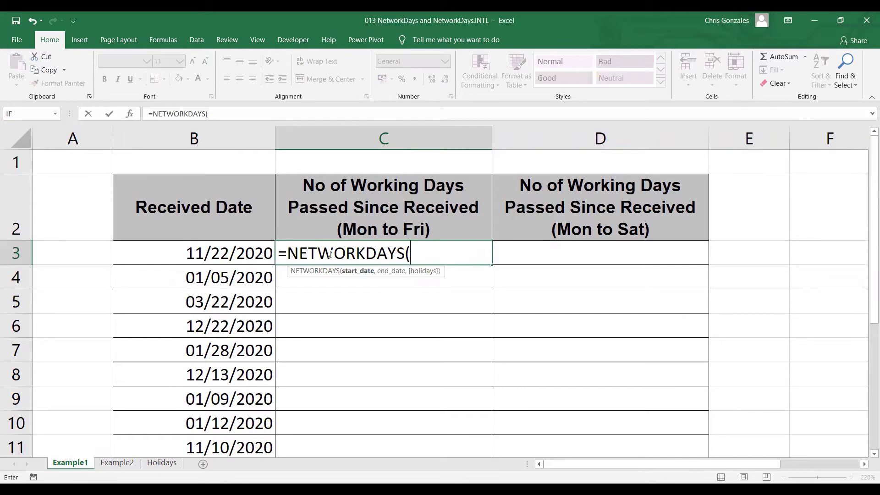
{"action": "left_click", "coordinate": [213, 252]}
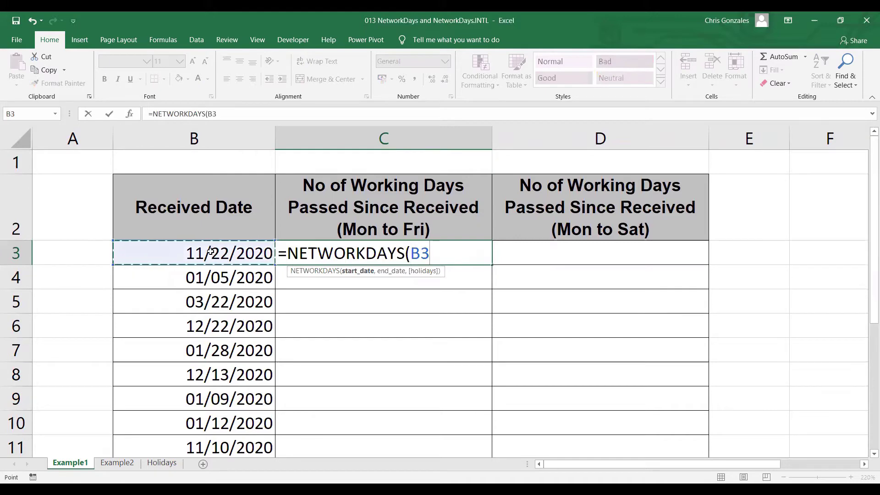
{"action": "type", "text": ","}
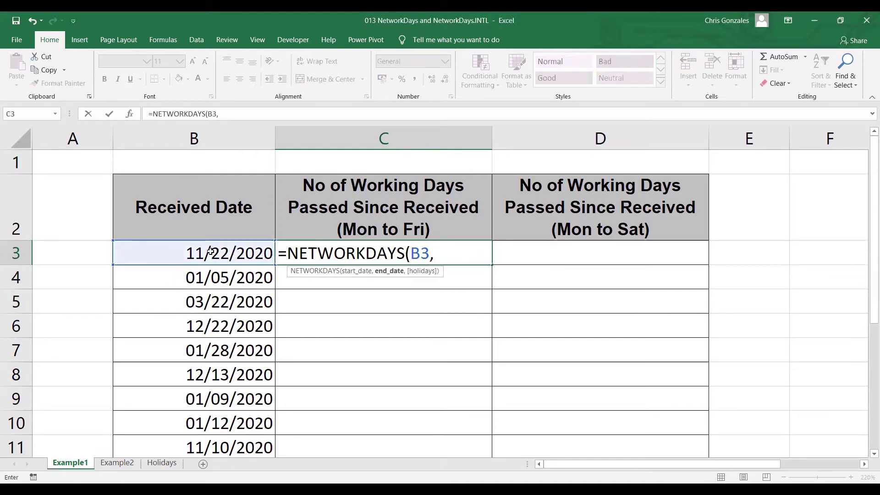
{"action": "type", "text": "TODAY"}
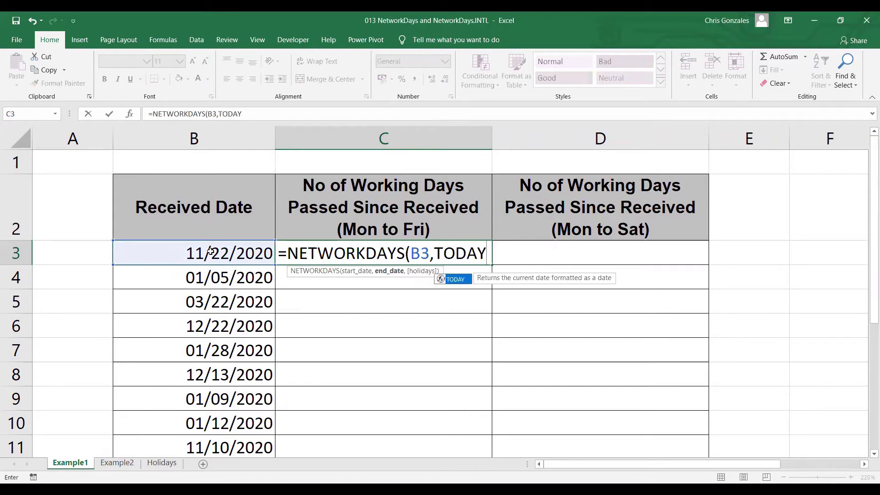
{"action": "type", "text": "(),"}
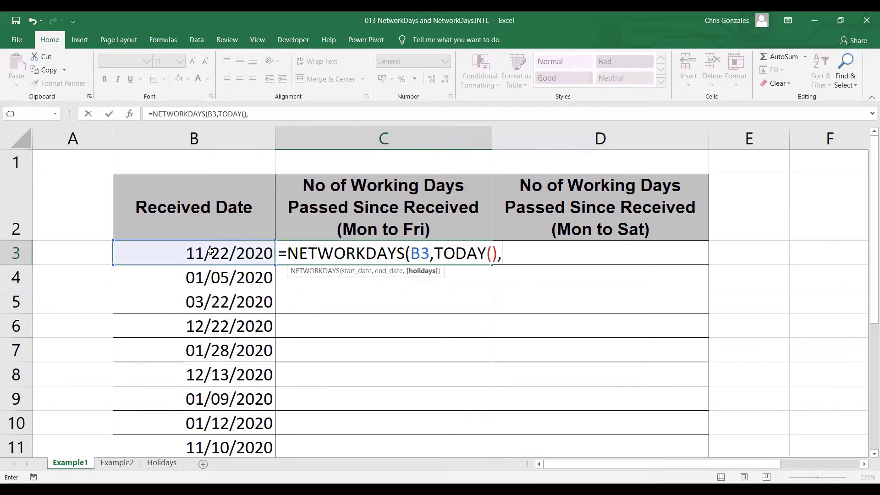
{"action": "type", "text": "H"}
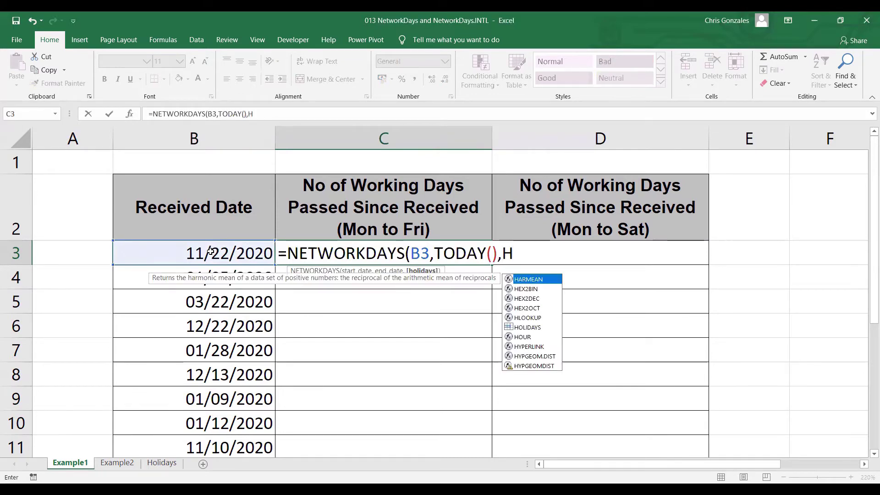
{"action": "type", "text": "OLIDAYS)"}
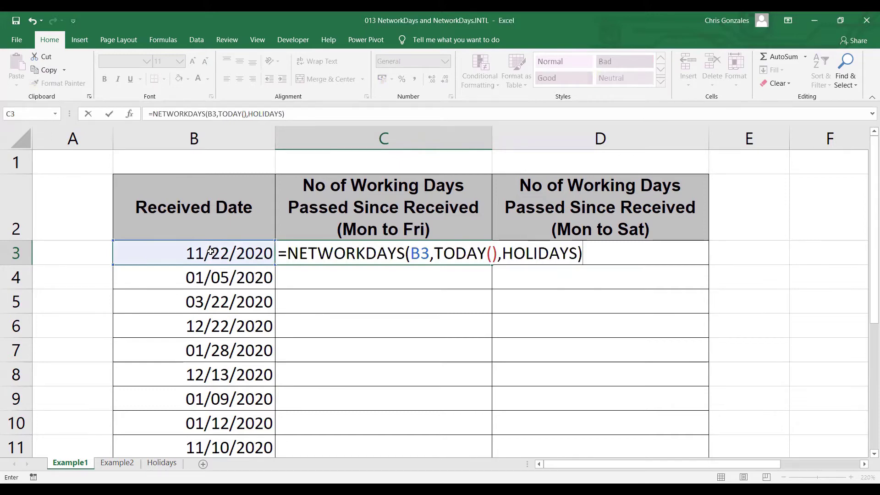
{"action": "key", "text": "Return"}
- Fill the C3 formula down the Mon to Fri column through C20 and check the formula in the first row
{"action": "left_click", "coordinate": [472, 254]}
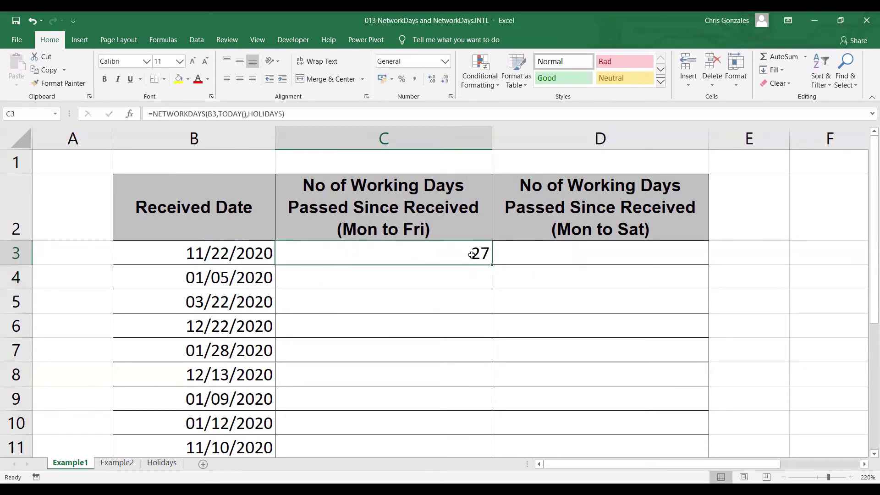
{"action": "double_click", "coordinate": [491, 265]}
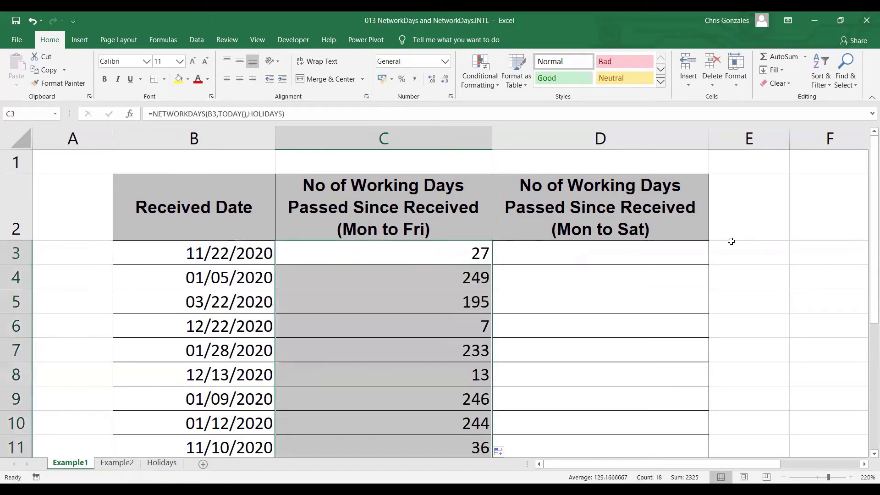
{"action": "mouse_move", "coordinate": [868, 193]}
{"action": "left_mouse_down"}
{"action": "mouse_move", "coordinate": [868, 330]}
{"action": "mouse_move", "coordinate": [867, 193]}
{"action": "left_mouse_up"}
{"action": "left_click", "coordinate": [474, 253]}
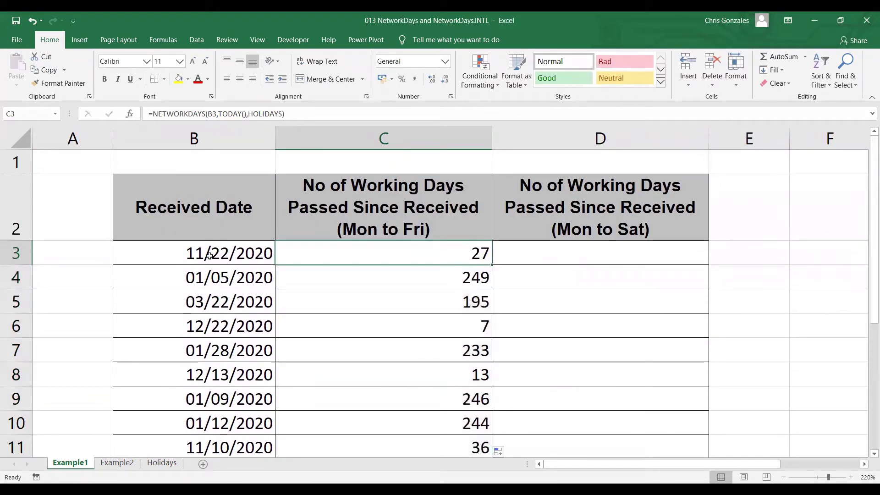
{"action": "left_click", "coordinate": [262, 253]}
{"action": "left_click", "coordinate": [309, 250]}
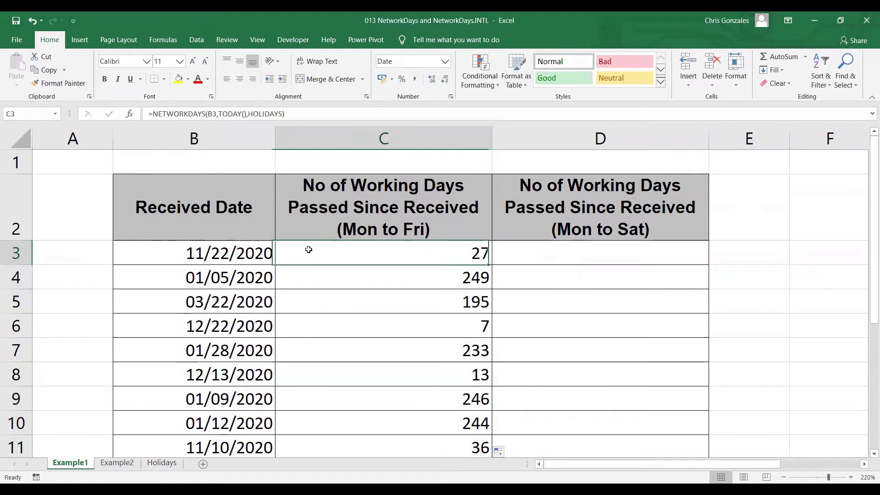
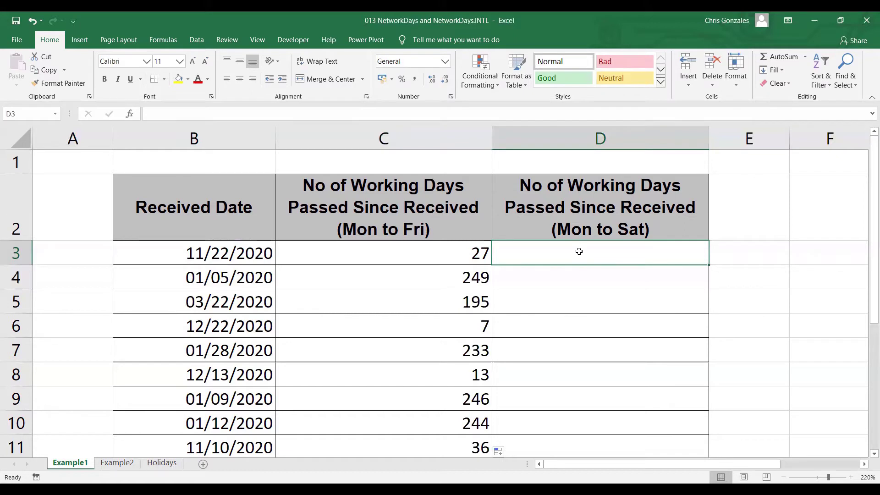
- Enter =NETWORKDAYS.INTL(B3,TODAY(),11,HOLIDAYS) in cell D3 of the Example1 sheet
{"action": "type", "text": "="}
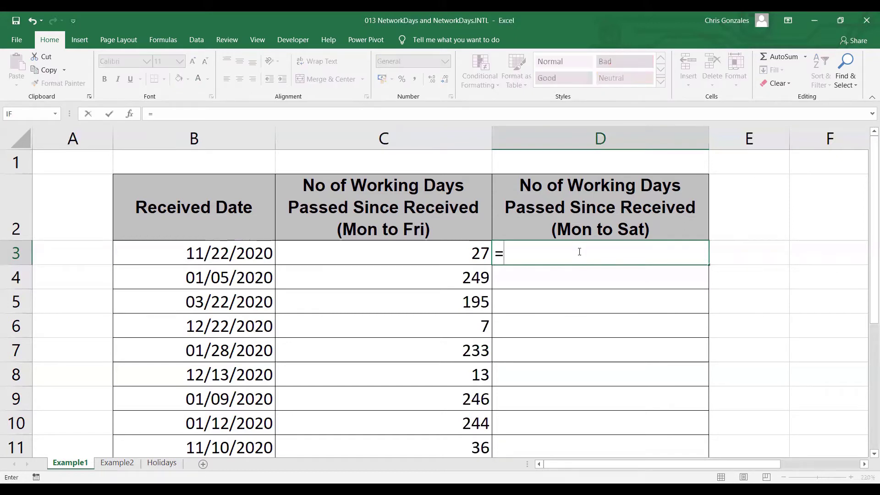
{"action": "type", "text": "NETWOR"}
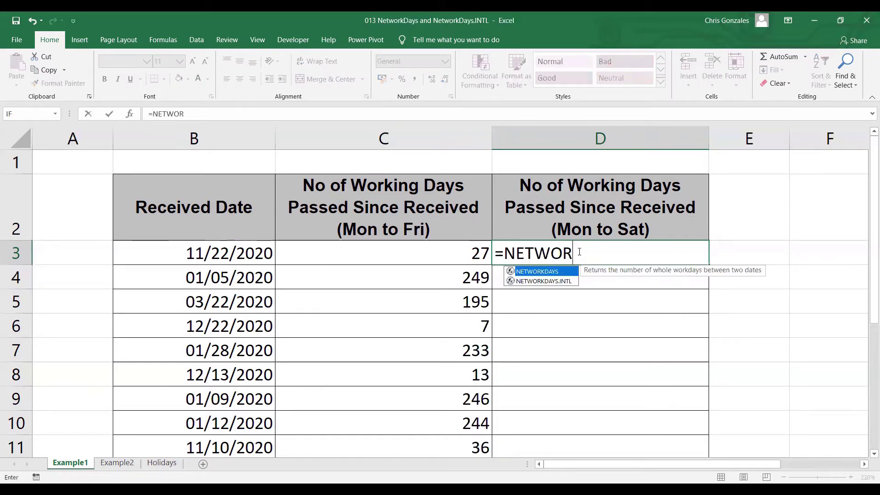
{"action": "type", "text": "KDAYS"}
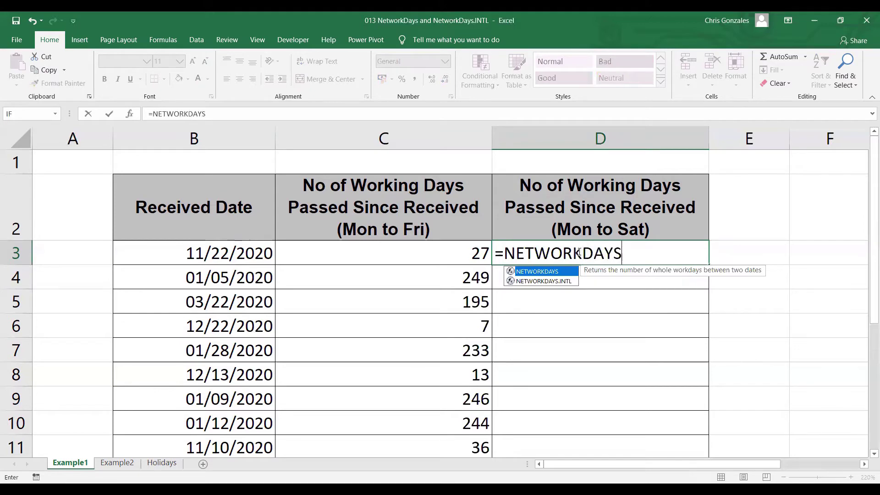
{"action": "type", "text": ".INTL"}
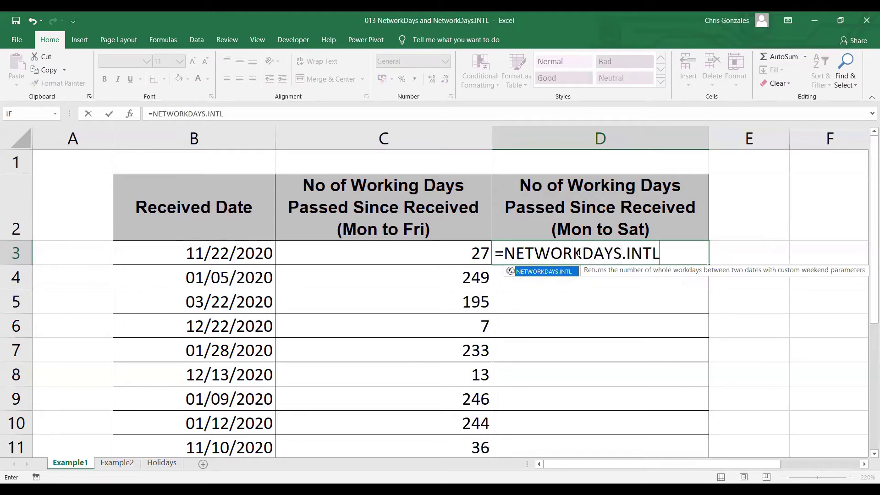
{"action": "type", "text": "("}
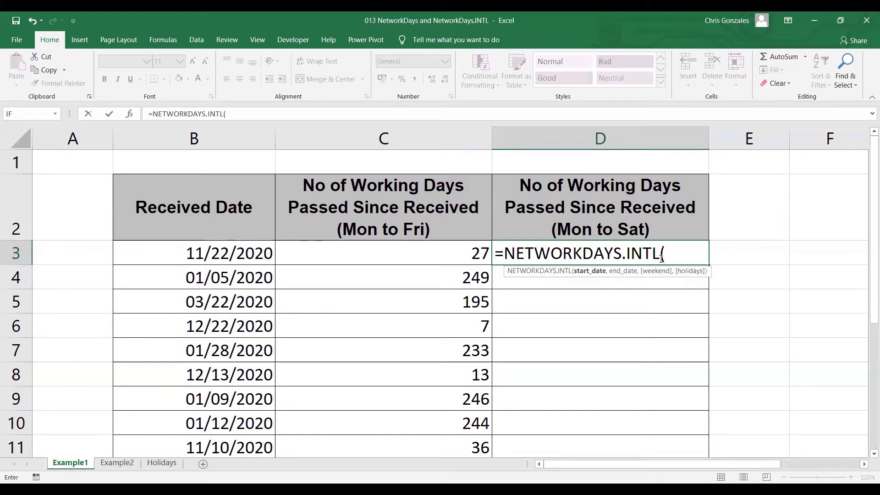
{"action": "left_click", "coordinate": [216, 258]}
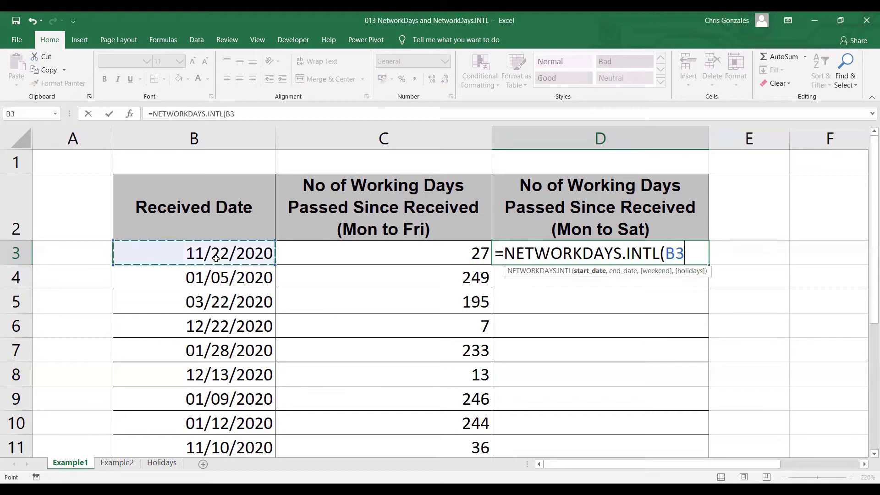
{"action": "type", "text": ","}
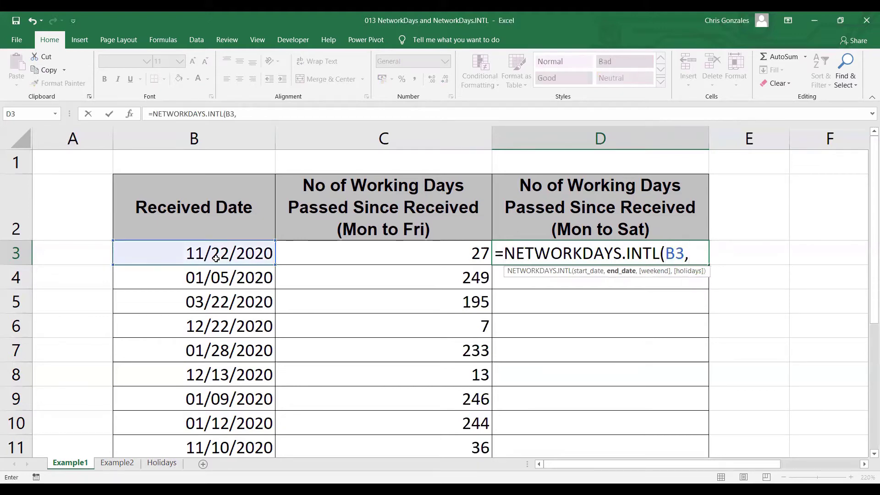
{"action": "type", "text": "TODAY"}
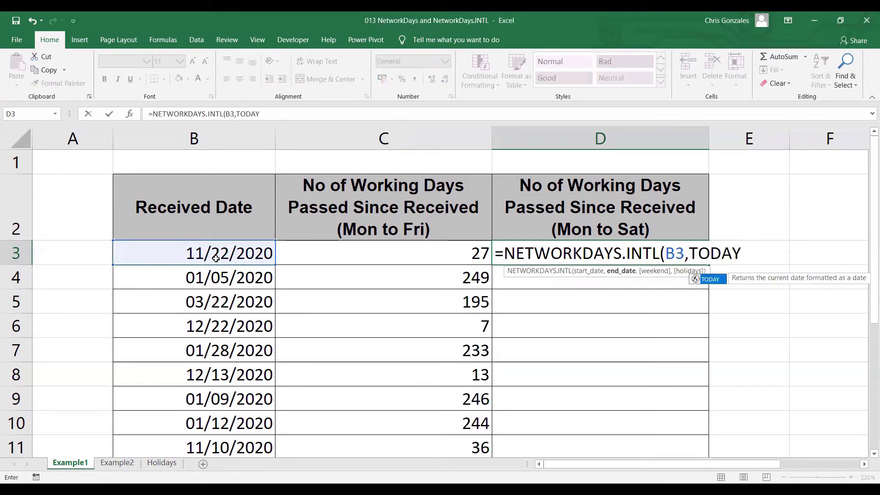
{"action": "type", "text": "()"}
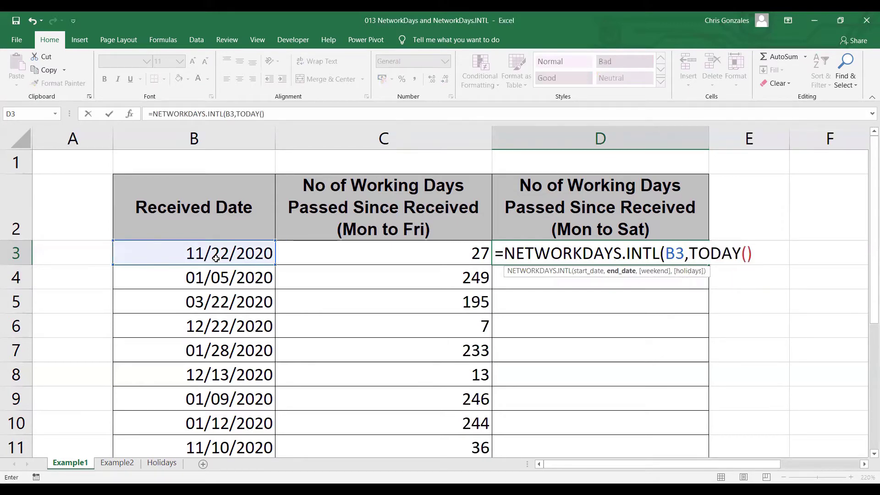
{"action": "type", "text": ","}
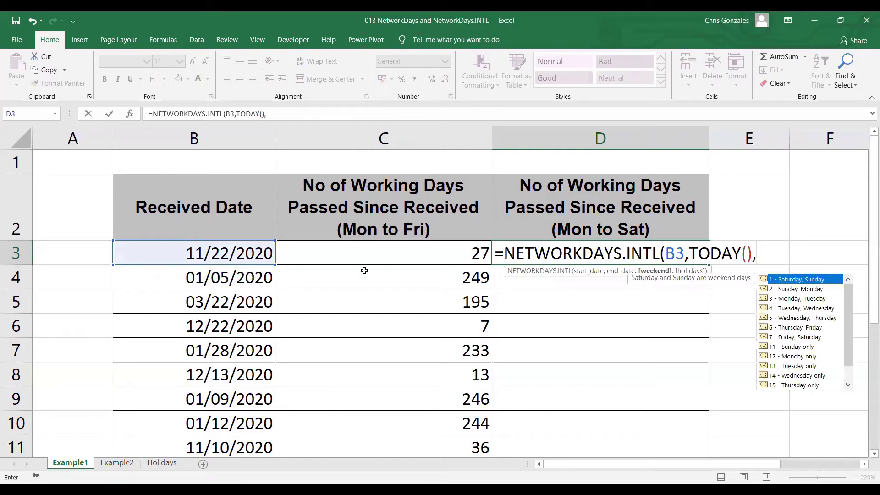
{"action": "mouse_move", "coordinate": [848, 294]}
{"action": "left_mouse_down"}
{"action": "mouse_move", "coordinate": [854, 332]}
{"action": "mouse_move", "coordinate": [850, 294]}
{"action": "left_mouse_up"}
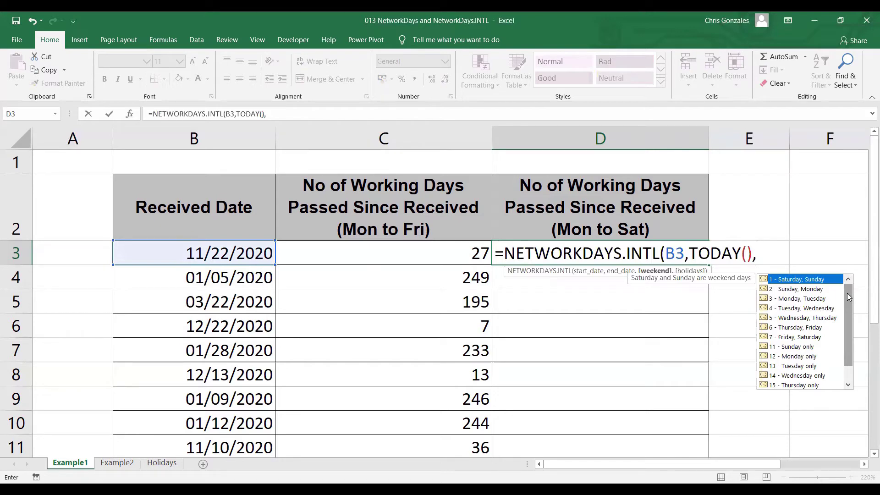
{"action": "type", "text": "11"}
{"action": "type", "text": ","}
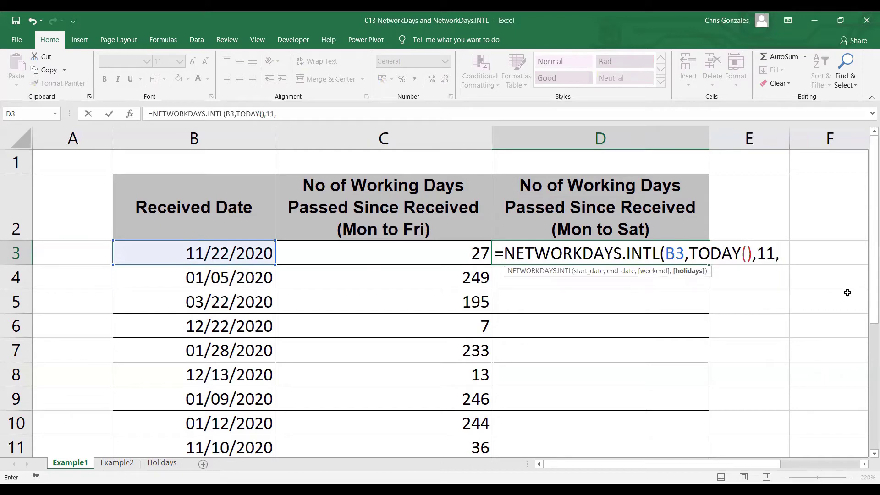
{"action": "type", "text": "H"}
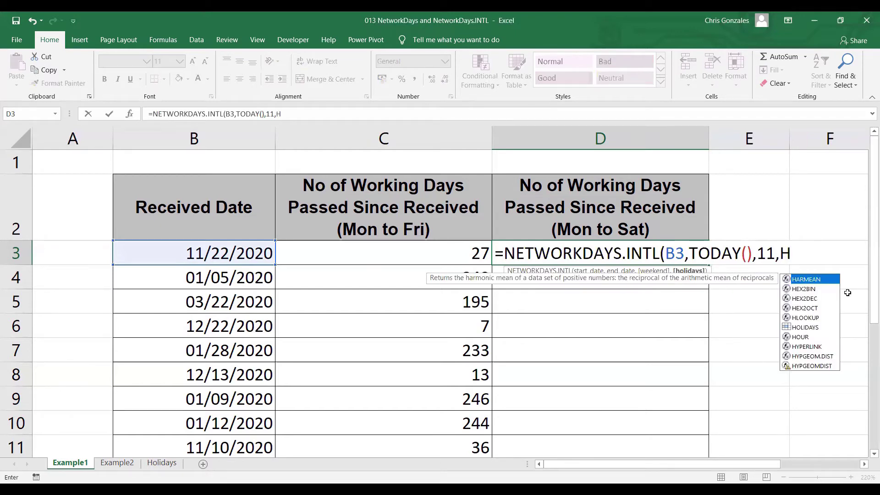
{"action": "type", "text": "OLIDAYS)"}
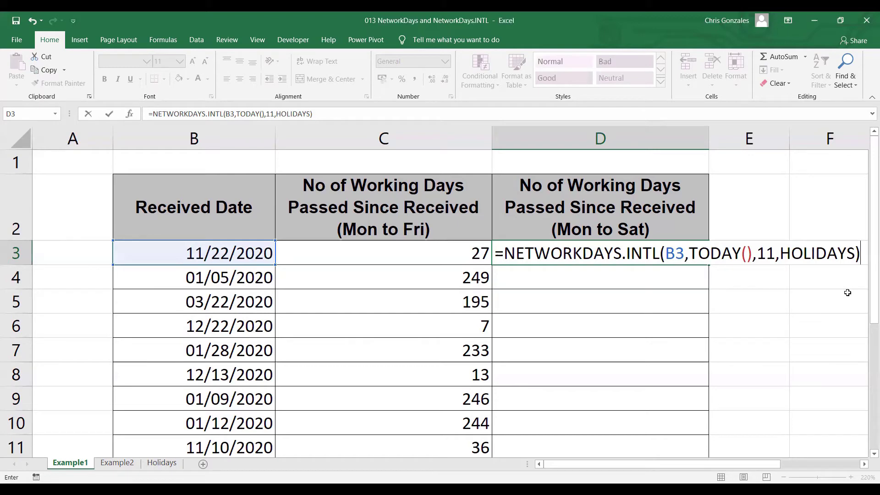
{"action": "key", "text": "Return"}
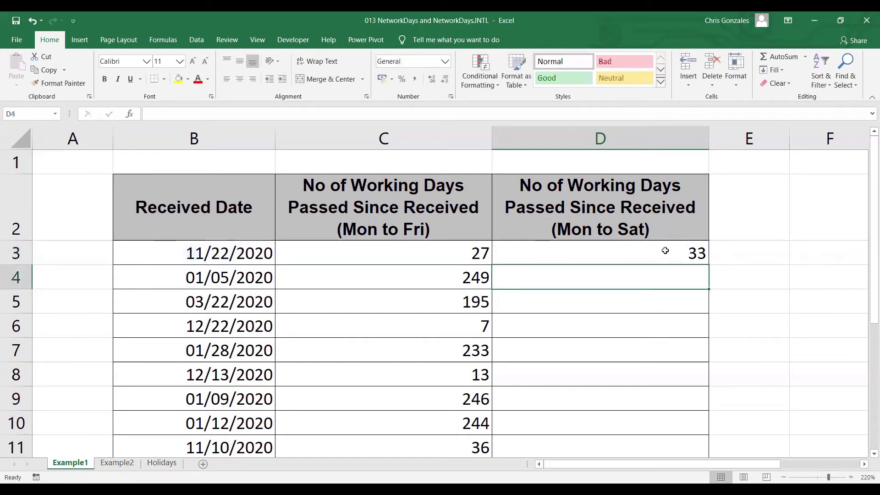
- Fill the D3 formula down the Mon to Sat column through D20 and compare the first-row formulas of both working-day columns
{"action": "left_click", "coordinate": [681, 254]}
{"action": "double_click", "coordinate": [708, 266]}
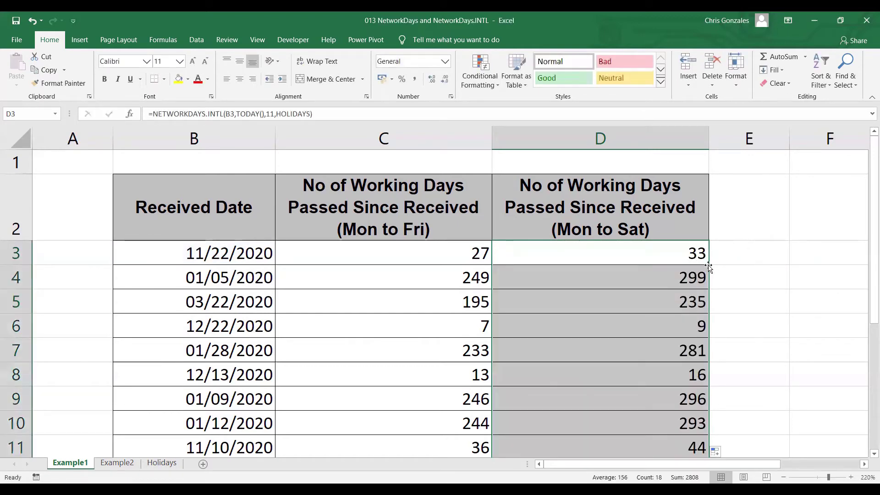
{"action": "left_click", "coordinate": [463, 258]}
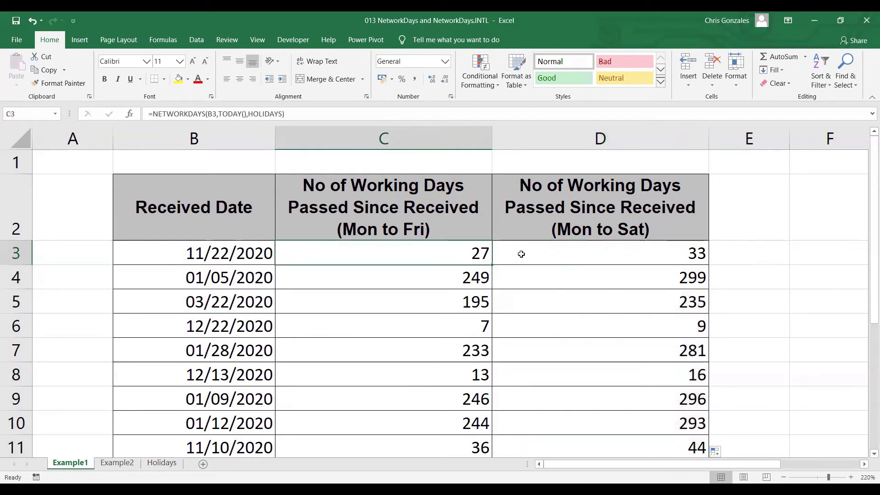
{"action": "left_click", "coordinate": [570, 251]}
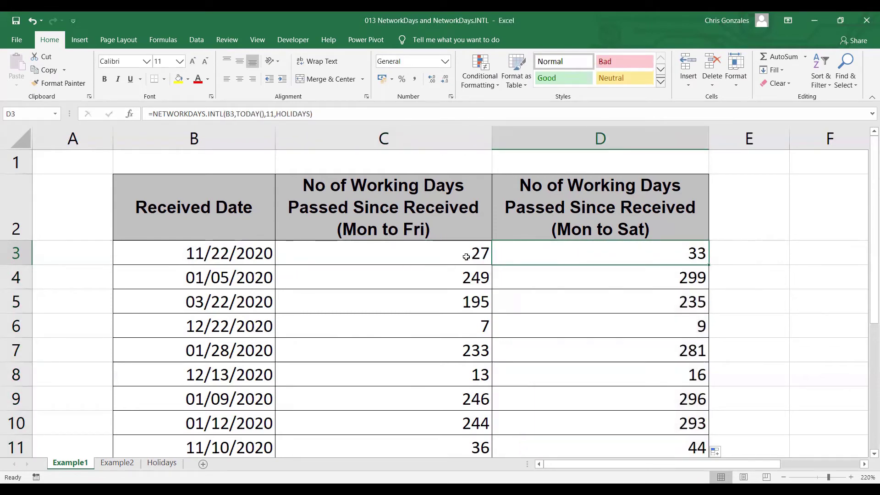
{"action": "left_click", "coordinate": [185, 253]}
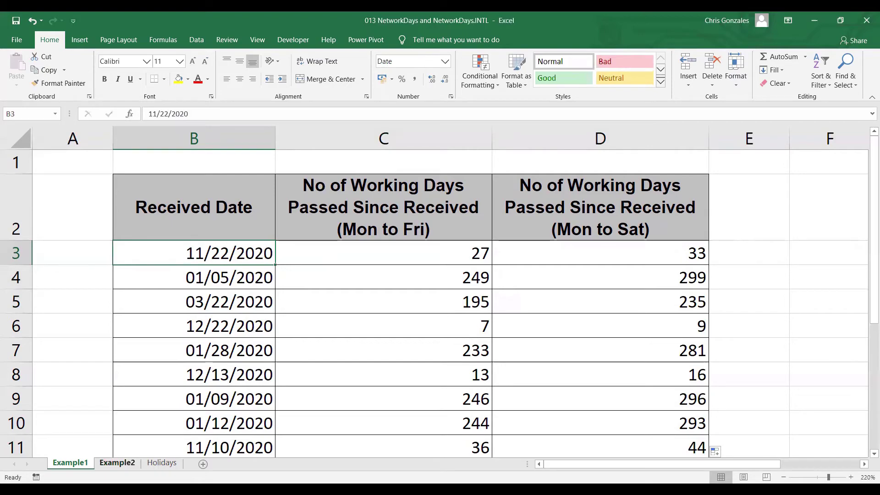
- Examine the deadline dates and the Mon to Fri and Mon to Sat working-day headings on the Example2 sheet
{"action": "left_click", "coordinate": [117, 463]}
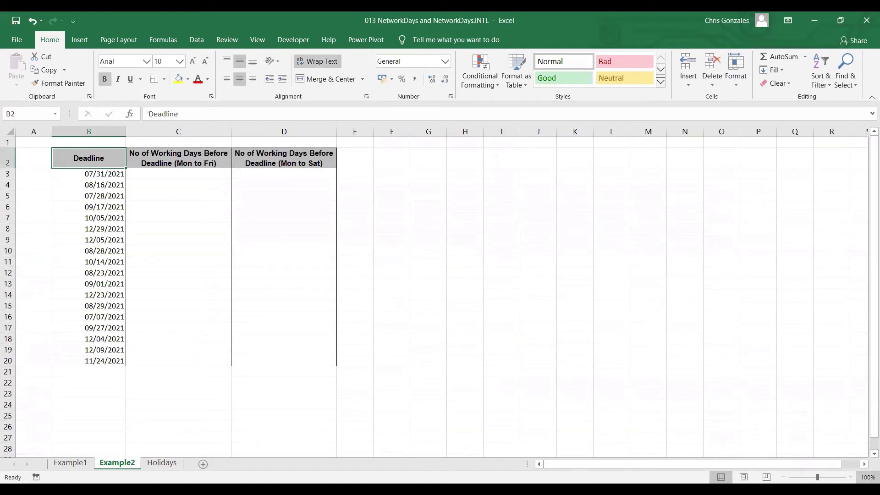
{"action": "left_click", "coordinate": [852, 478]}
{"action": "scroll", "coordinate": [868, 394], "scroll_direction": "up", "scroll_amount": 3}
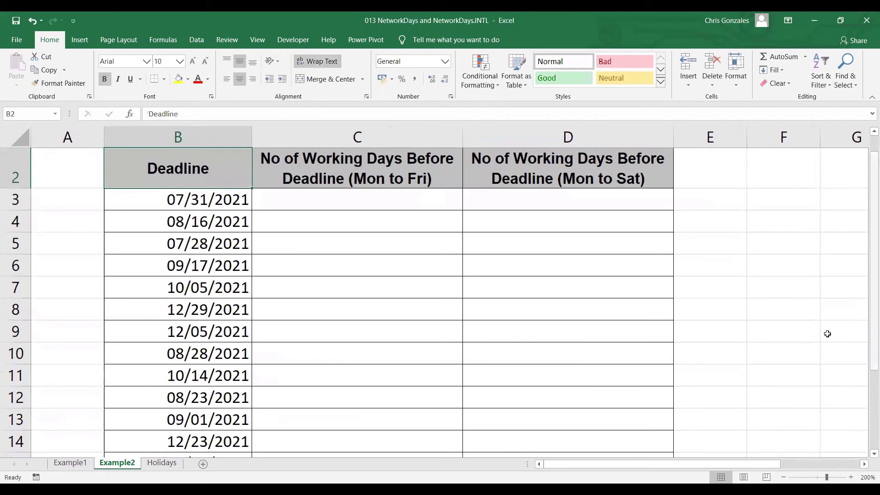
{"action": "scroll", "coordinate": [825, 332], "scroll_direction": "up", "scroll_amount": 1}
{"action": "left_click", "coordinate": [187, 224]}
{"action": "left_click", "coordinate": [287, 224]}
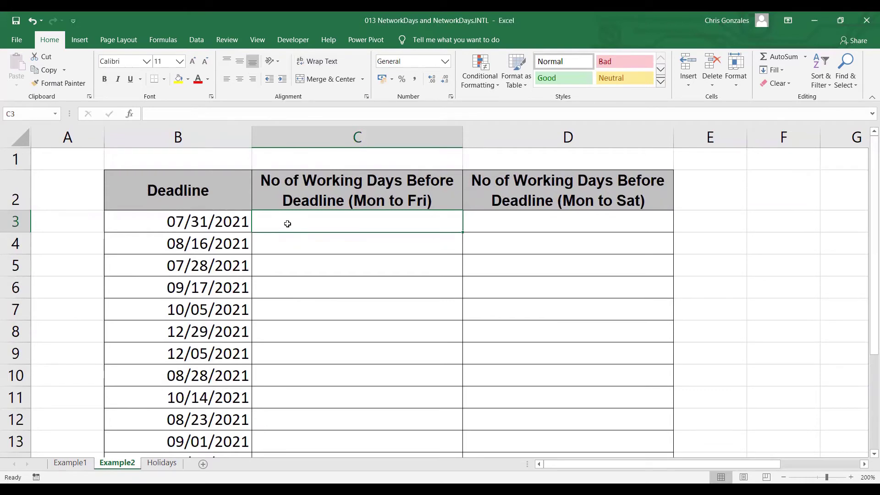
{"action": "left_click", "coordinate": [286, 192]}
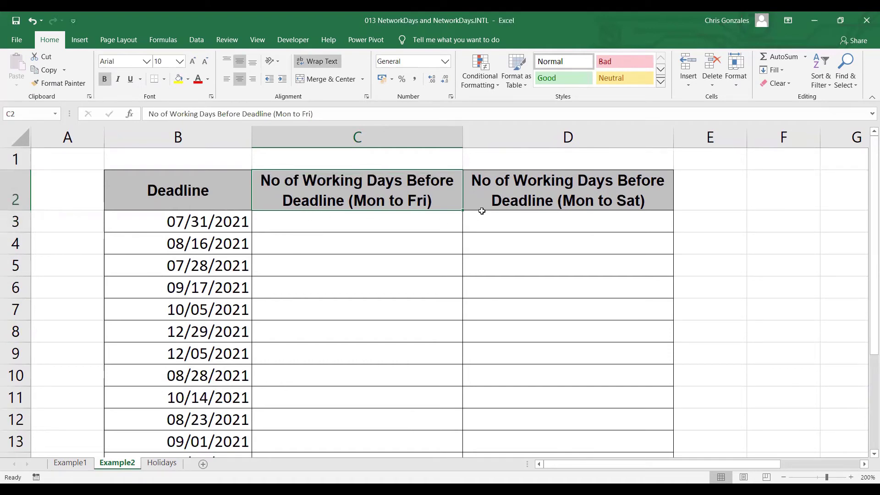
{"action": "left_click", "coordinate": [504, 201]}
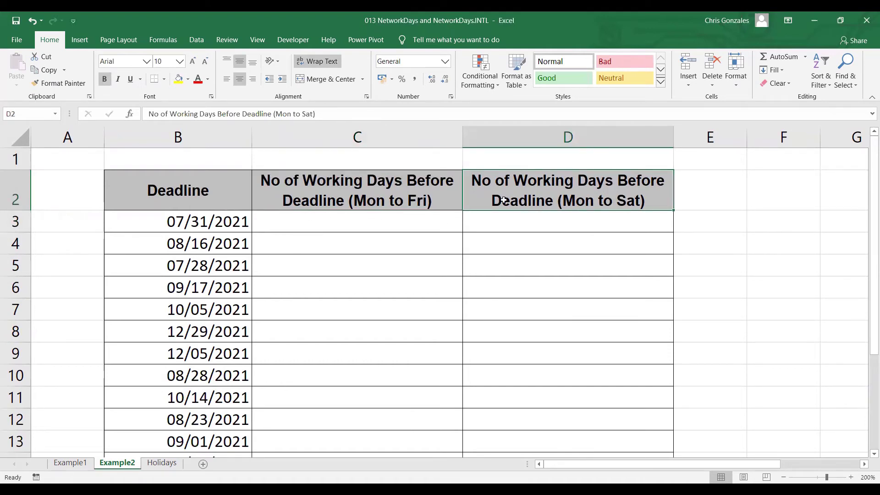
- Enter =NETWORKDAYS(TODAY(),B3,HOLIDAYS) in cell C3 of the Example2 sheet and fill it down the Mon to Fri column through C20
{"action": "left_click", "coordinate": [402, 223]}
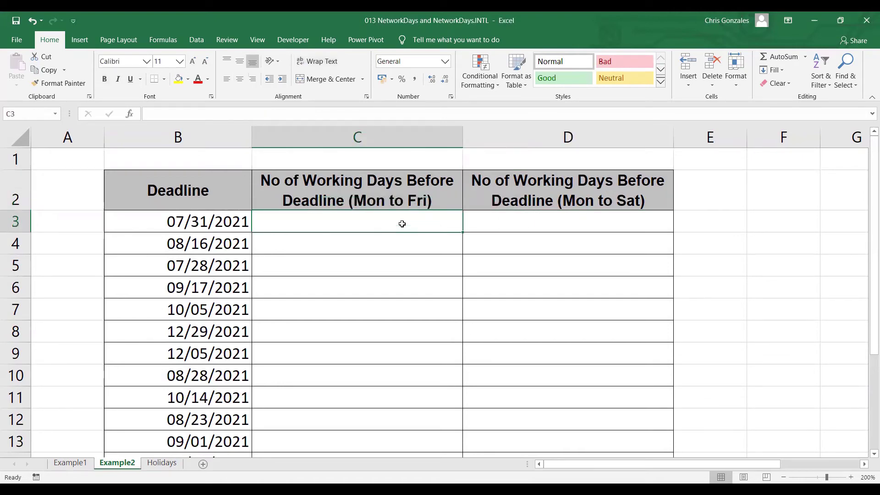
{"action": "type", "text": "="}
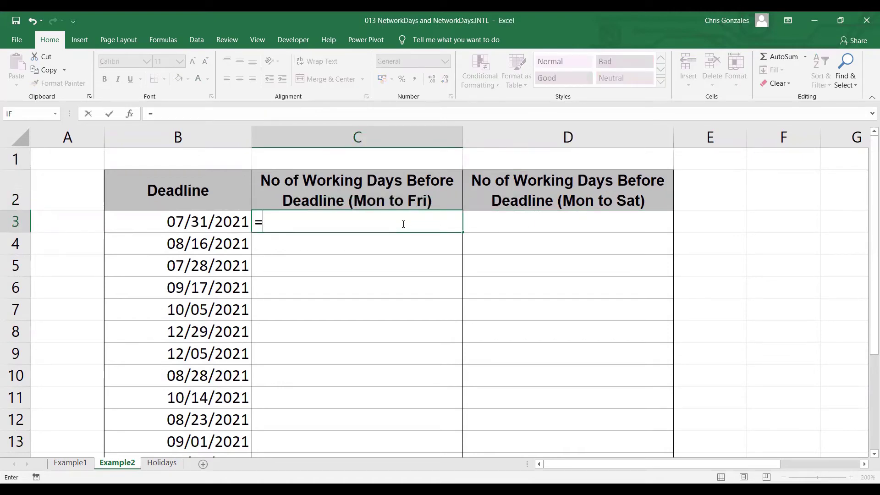
{"action": "type", "text": "NETWORKDA"}
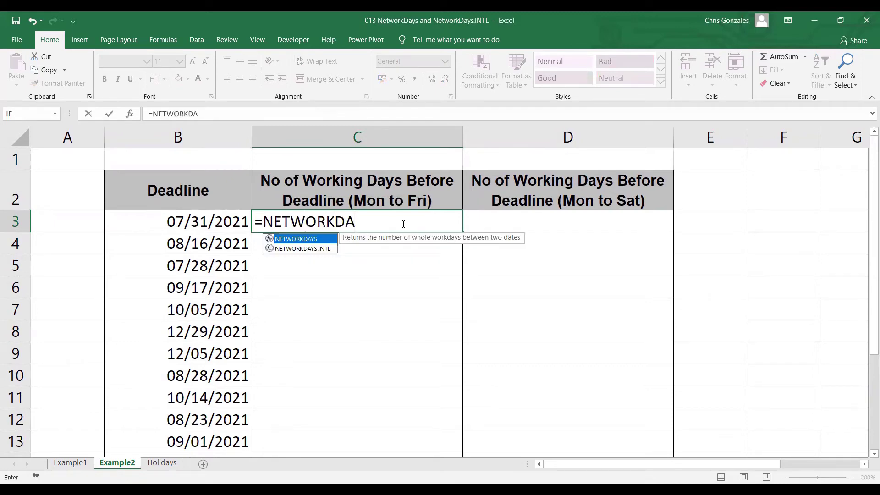
{"action": "type", "text": "YS("}
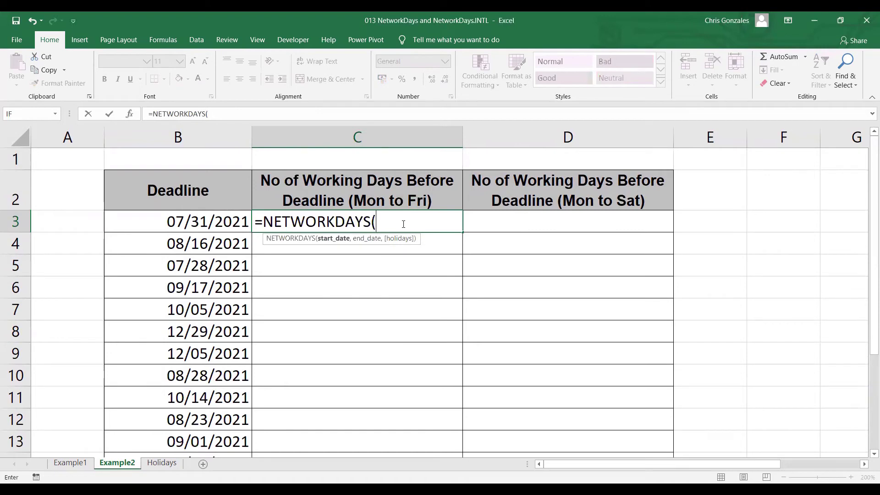
{"action": "type", "text": "TODAY"}
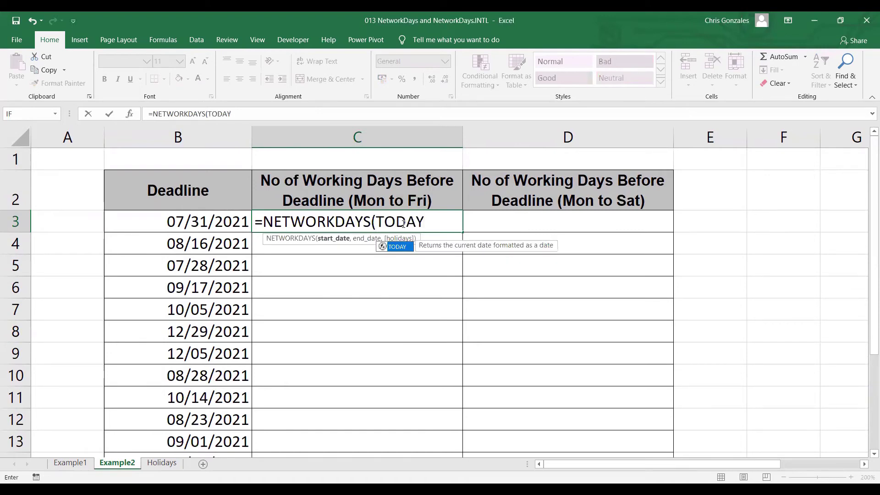
{"action": "type", "text": "(),"}
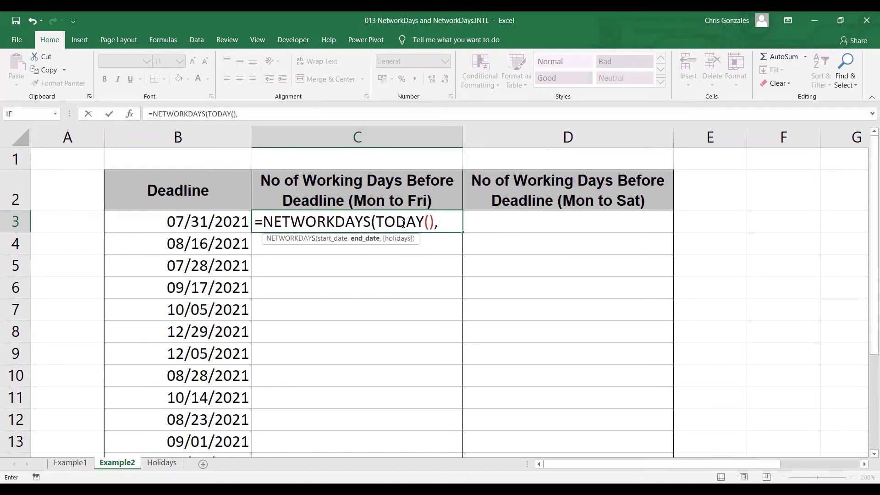
{"action": "left_click", "coordinate": [197, 223]}
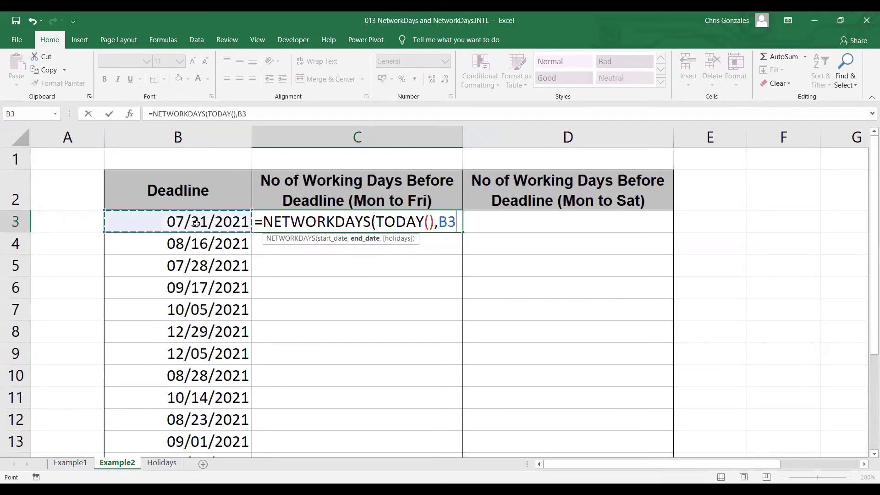
{"action": "type", "text": ",\""}
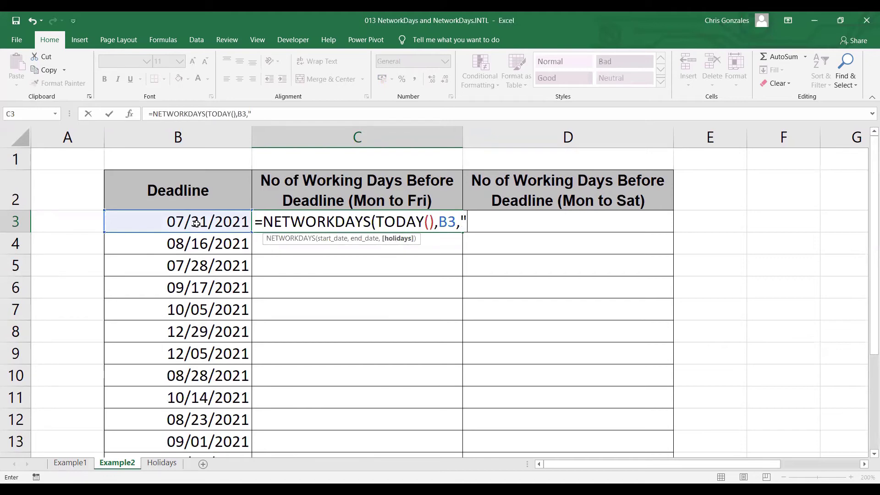
{"action": "key", "text": "BackSpace"}
{"action": "type", "text": "HOLIDAYS)"}
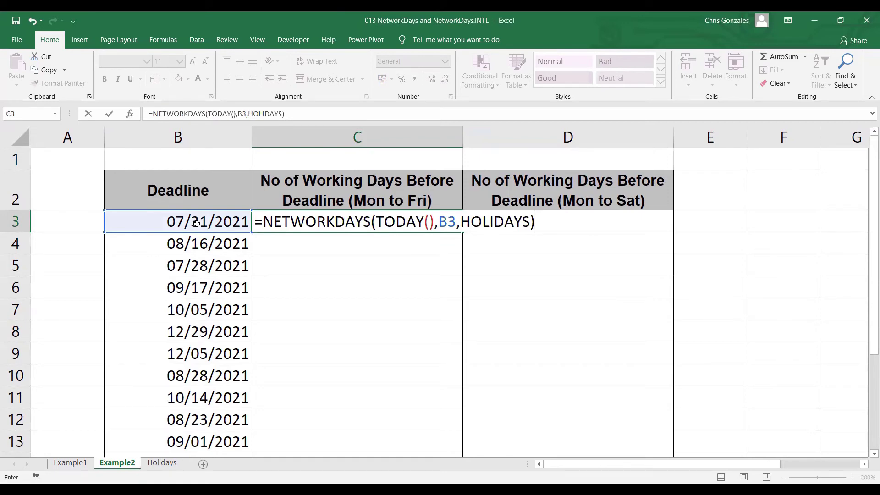
{"action": "key", "text": "Return"}
{"action": "left_click", "coordinate": [453, 224]}
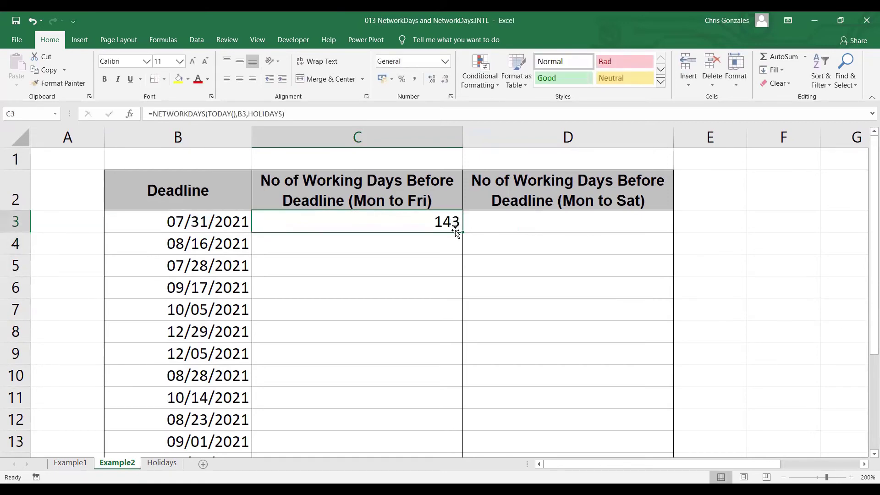
{"action": "double_click", "coordinate": [457, 232]}
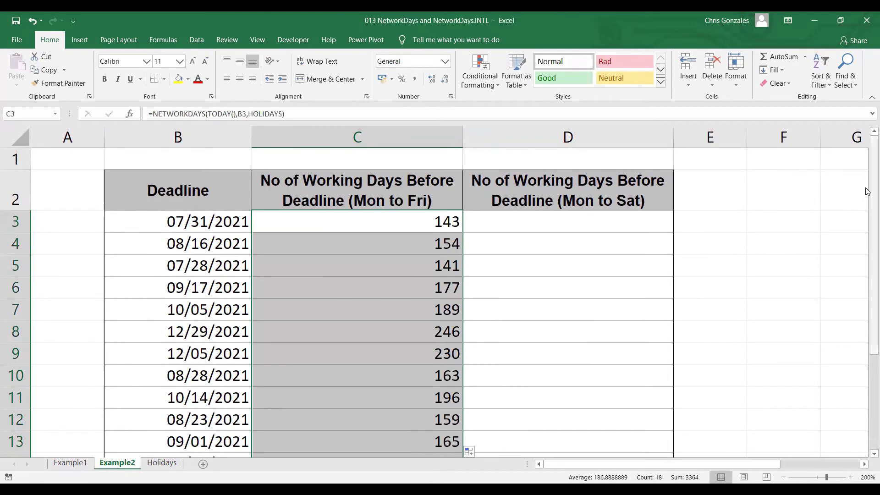
- Review the arguments of the NETWORKDAYS formula in cell C3 of the Example2 sheet without changing it
{"action": "mouse_move", "coordinate": [868, 192]}
{"action": "left_mouse_down"}
{"action": "mouse_move", "coordinate": [868, 313]}
{"action": "mouse_move", "coordinate": [868, 192]}
{"action": "left_mouse_up"}
{"action": "double_click", "coordinate": [453, 221]}
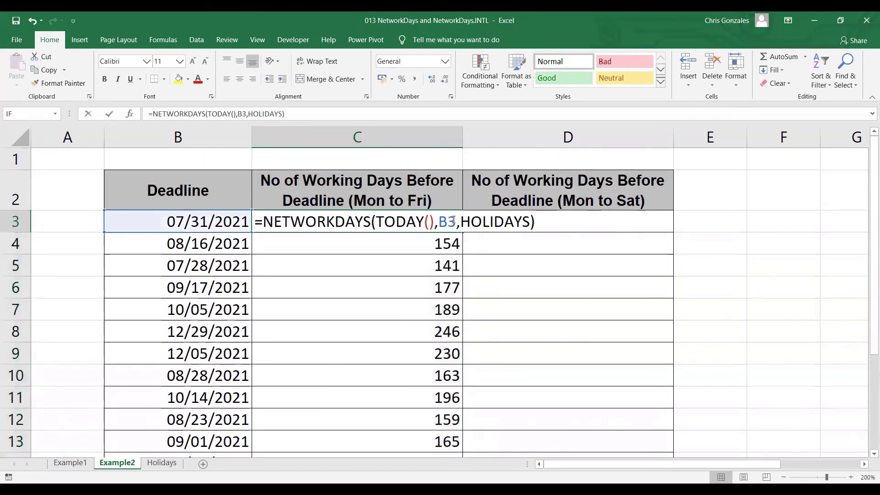
{"action": "left_click", "coordinate": [544, 221]}
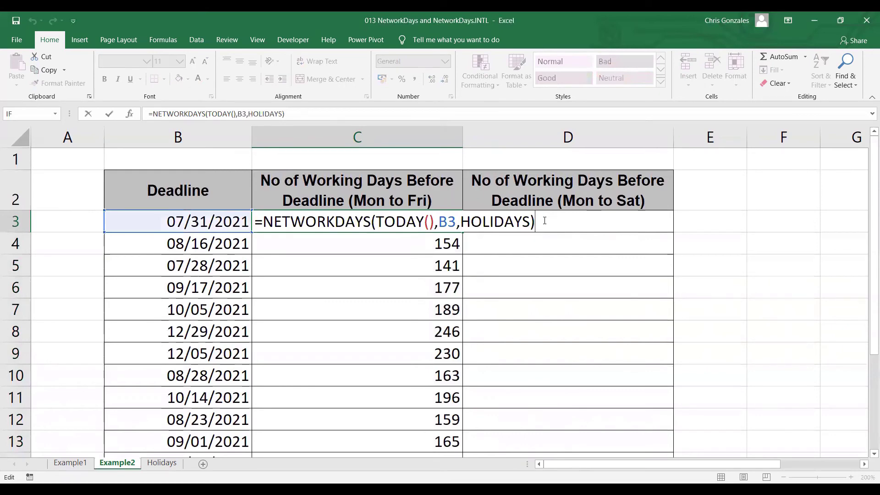
{"action": "key", "text": "Return"}
{"action": "key", "text": "Up"}
- Enter =NETWORKDAYS.INTL(TODAY(),B3,11,HOLIDAYS) in cell D3 of the Example2 sheet
{"action": "left_click", "coordinate": [543, 220]}
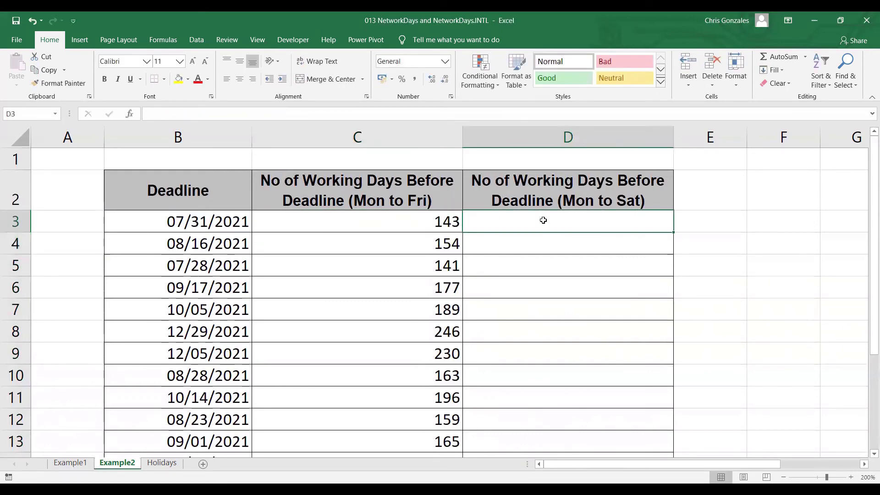
{"action": "type", "text": "="}
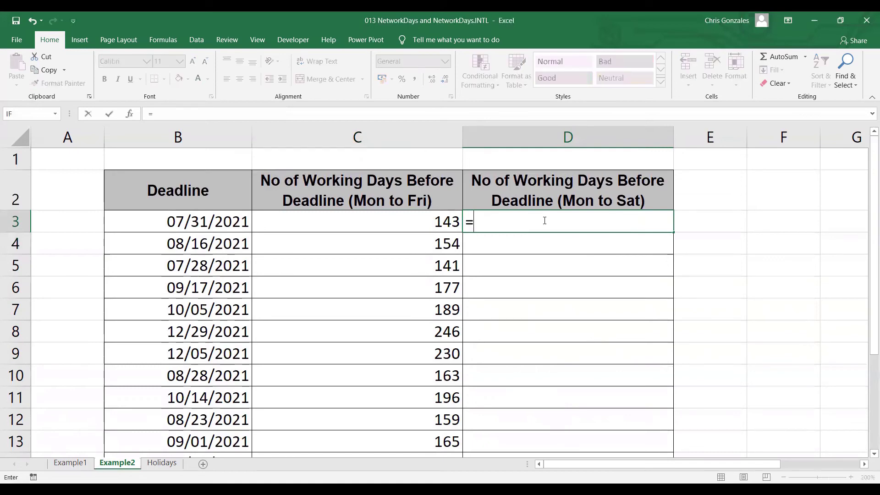
{"action": "type", "text": "NETWORKDAYS"}
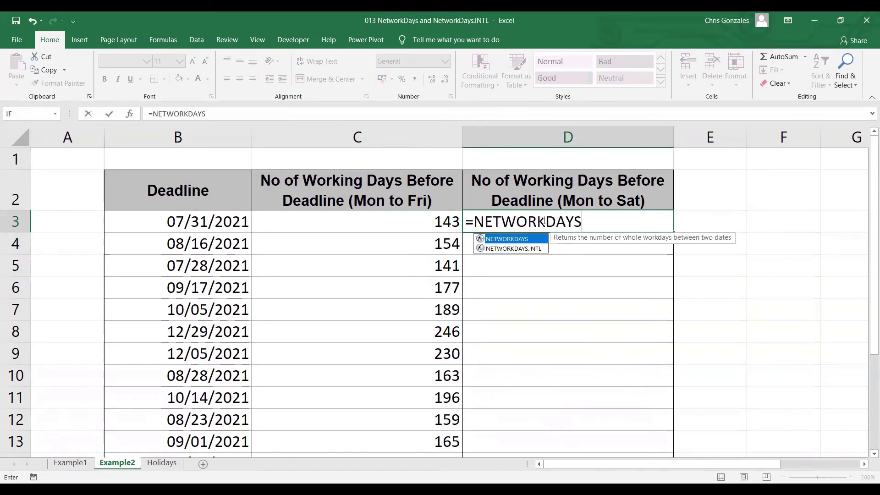
{"action": "type", "text": ".INTL"}
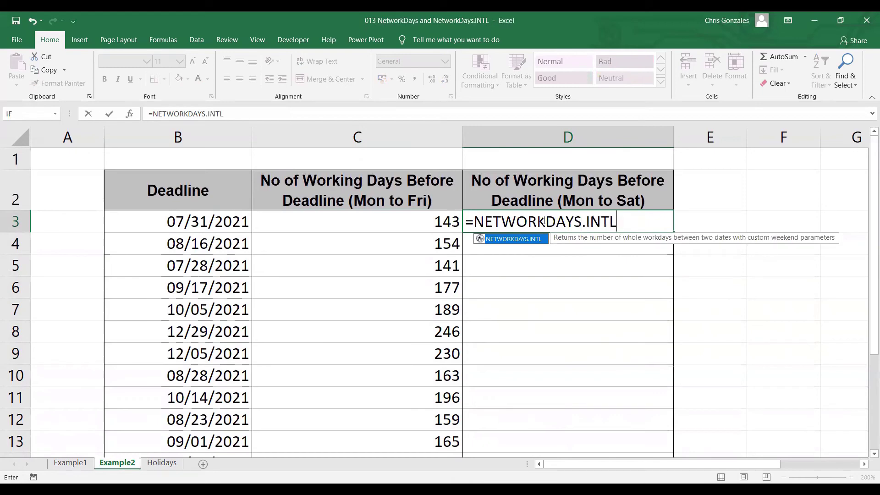
{"action": "type", "text": "("}
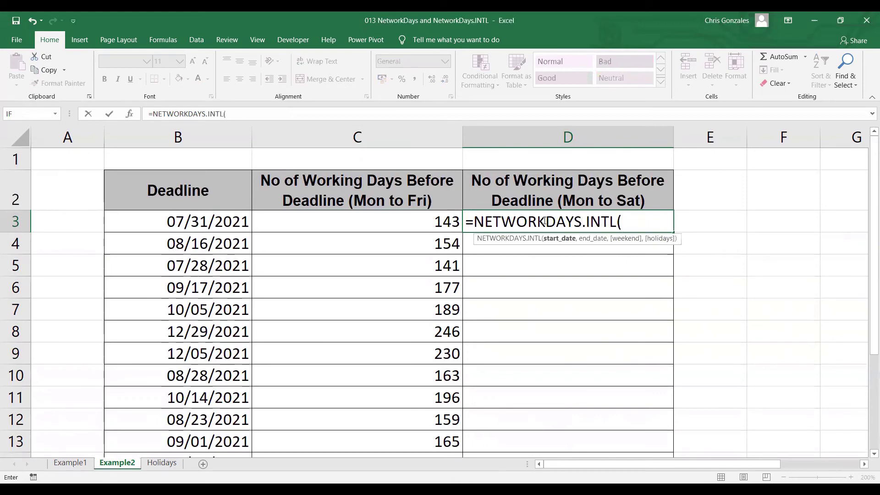
{"action": "key", "text": "Left"}
{"action": "key", "text": "Right"}
{"action": "key", "text": "BackSpace"}
{"action": "type", "text": "TODAY"}
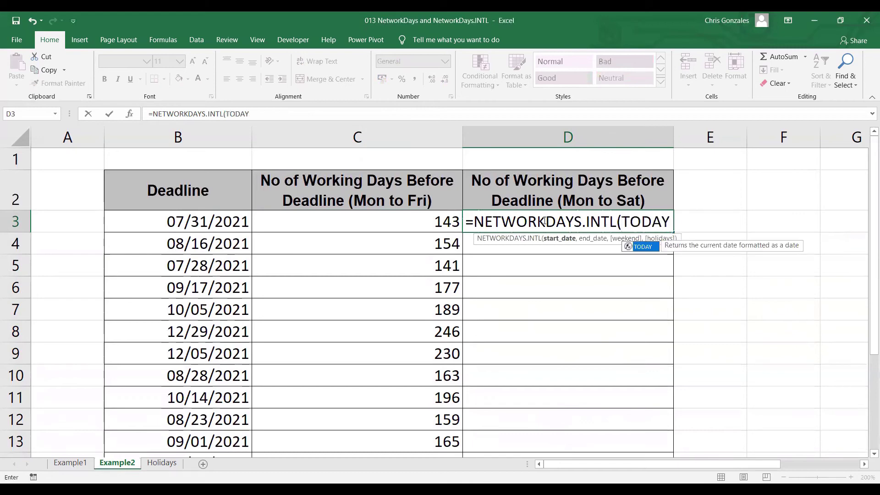
{"action": "type", "text": "(),"}
{"action": "key", "text": "Left"}
{"action": "key", "text": "Left"}
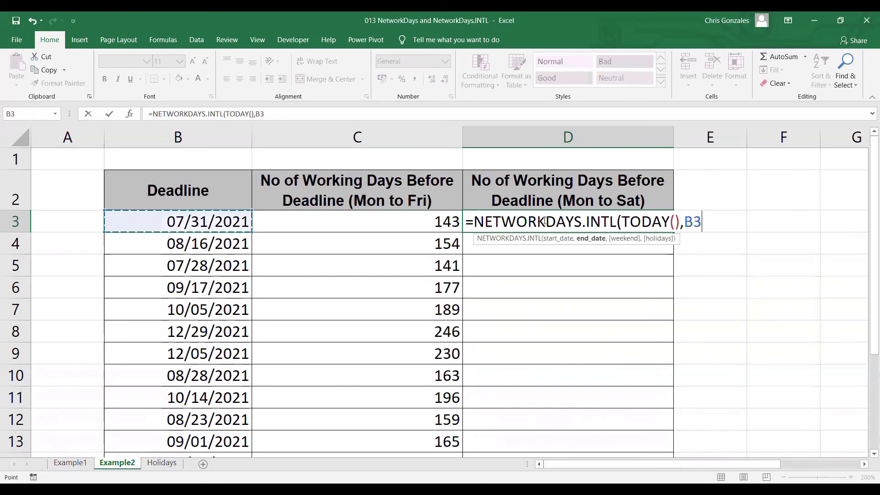
{"action": "type", "text": ","}
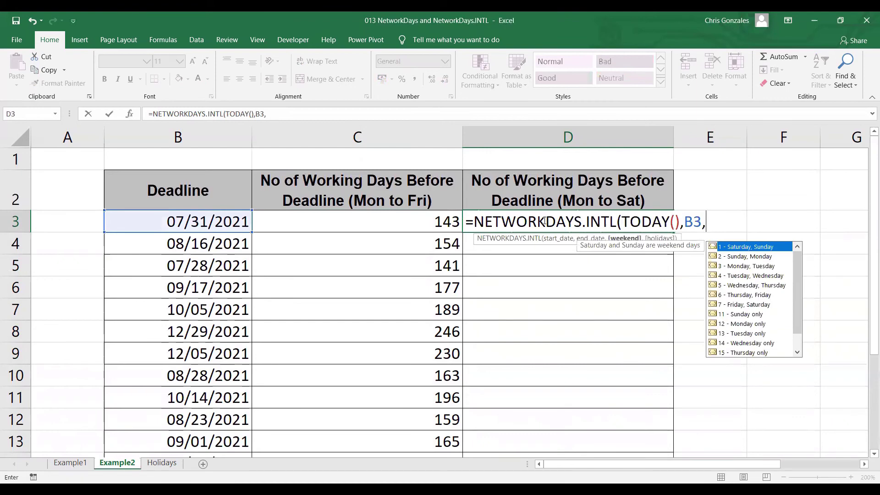
{"action": "type", "text": "11,HOLIDAYS"}
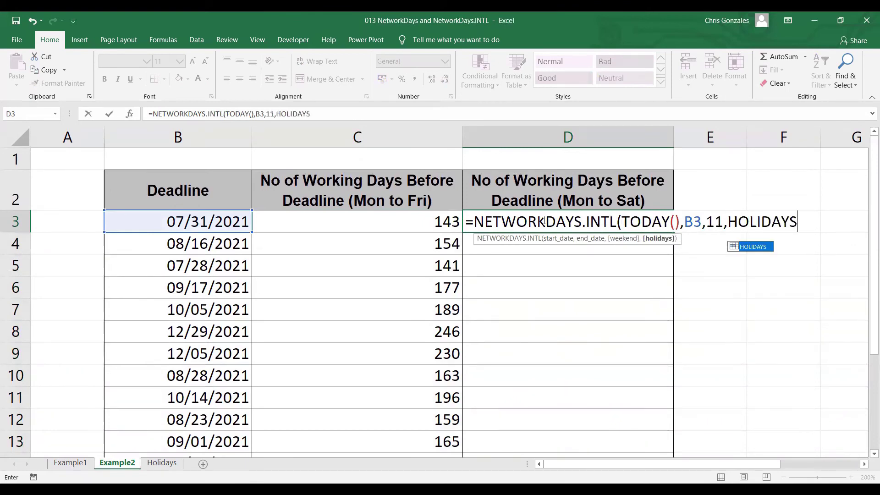
{"action": "type", "text": ")"}
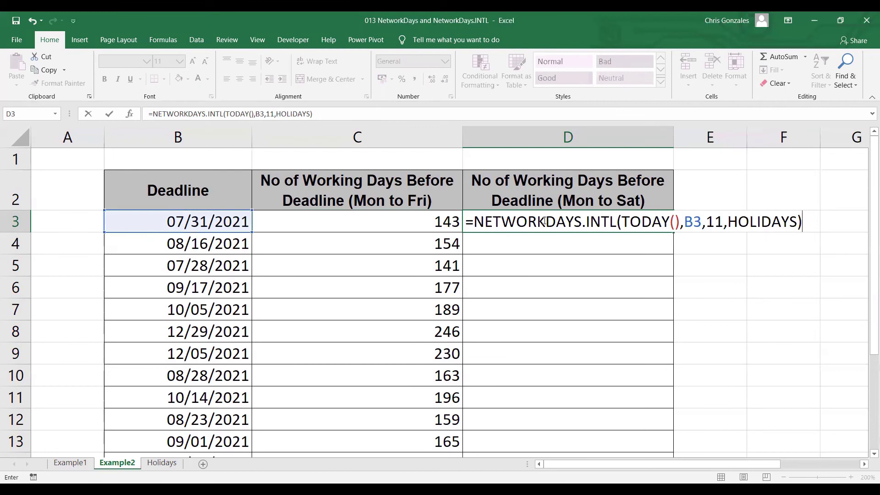
{"action": "key", "text": "Return"}
- Fill the D3 formula down the Mon to Sat column through D20
{"action": "left_click", "coordinate": [543, 220]}
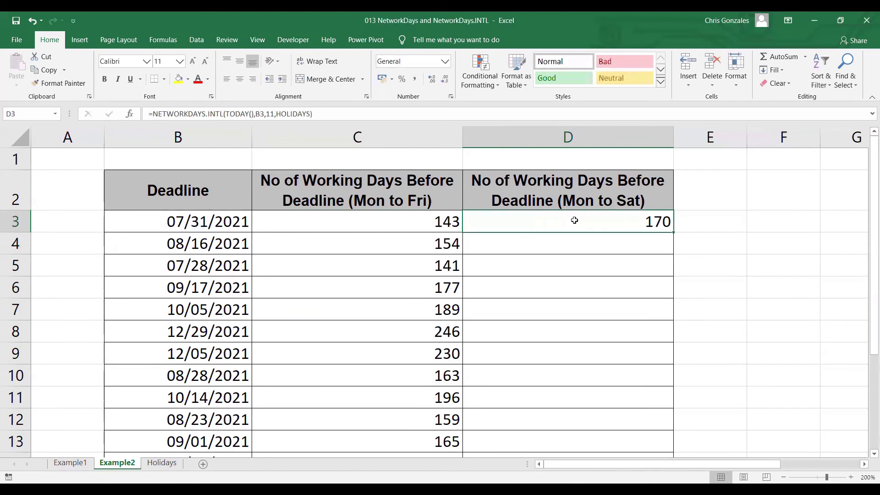
{"action": "double_click", "coordinate": [672, 232]}
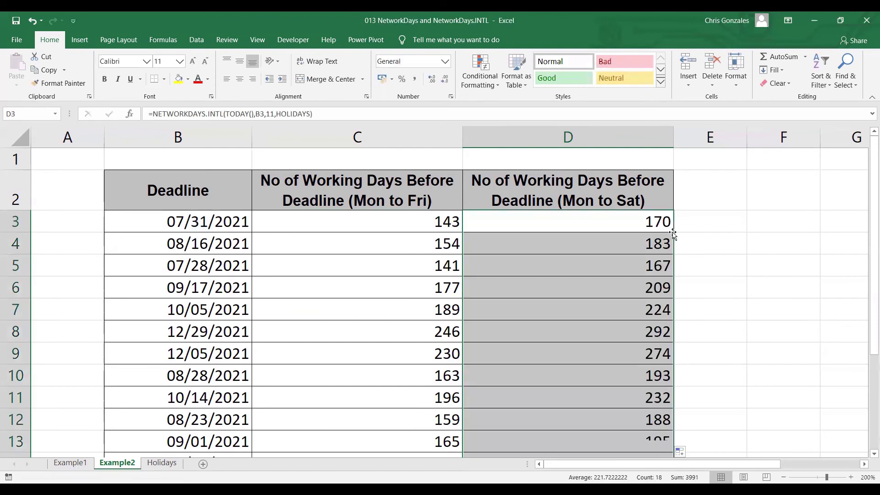
{"action": "mouse_move", "coordinate": [868, 175]}
{"action": "left_mouse_down"}
{"action": "mouse_move", "coordinate": [870, 184]}
{"action": "mouse_move", "coordinate": [862, 165]}
{"action": "left_mouse_up"}
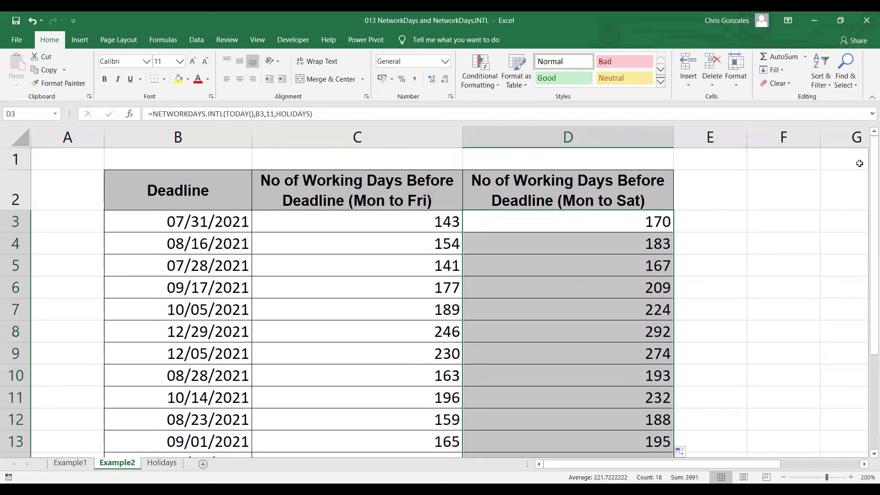
- Compare the first-row deadline in B3 with the Mon to Fri and Mon to Sat formulas and results in C3 and D3
{"action": "left_click", "coordinate": [570, 219]}
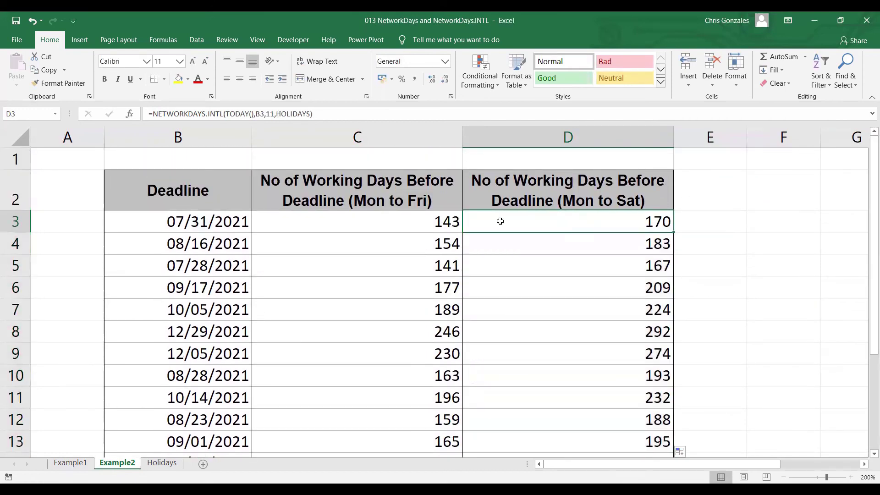
{"action": "left_click", "coordinate": [155, 216]}
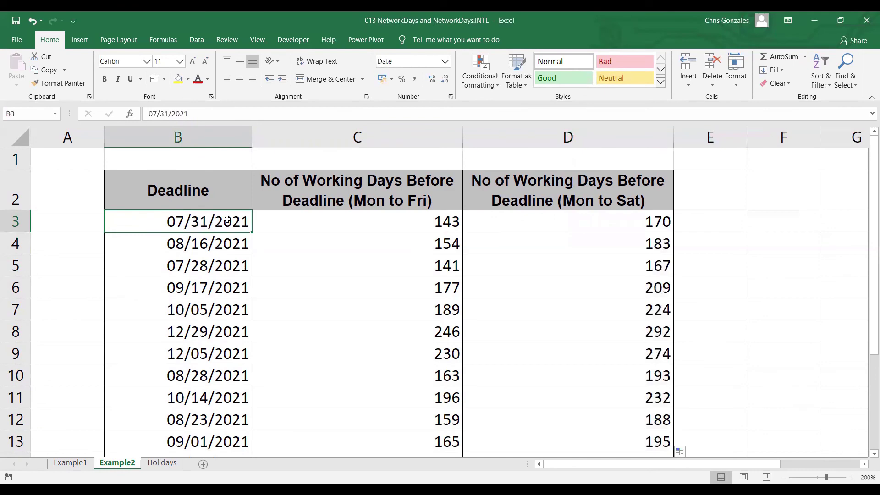
{"action": "left_click", "coordinate": [368, 228]}
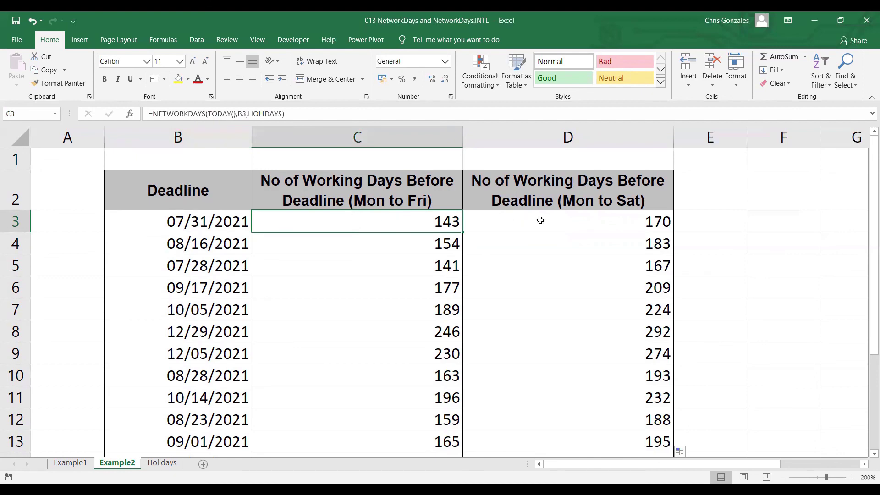
{"action": "left_click", "coordinate": [541, 220]}
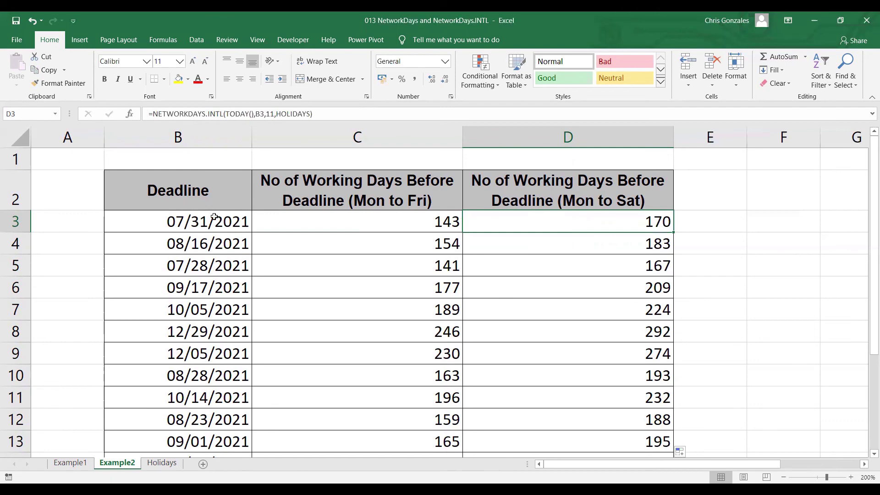
{"action": "left_click", "coordinate": [198, 221]}
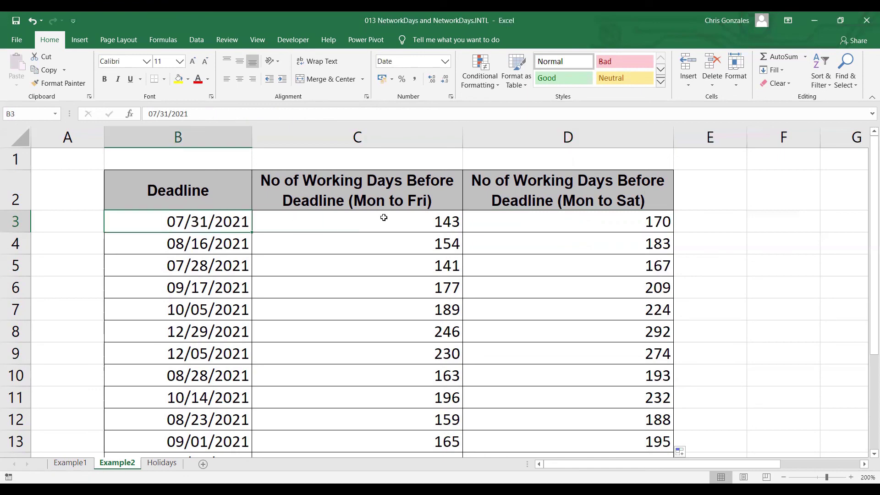